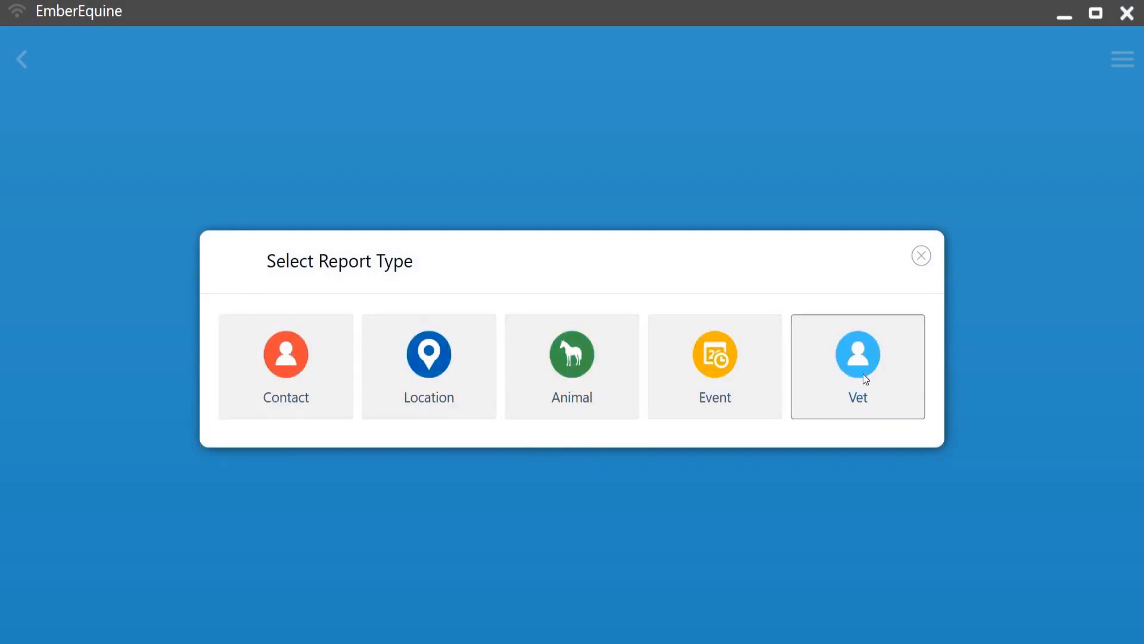
pyautogui.click(921, 255)
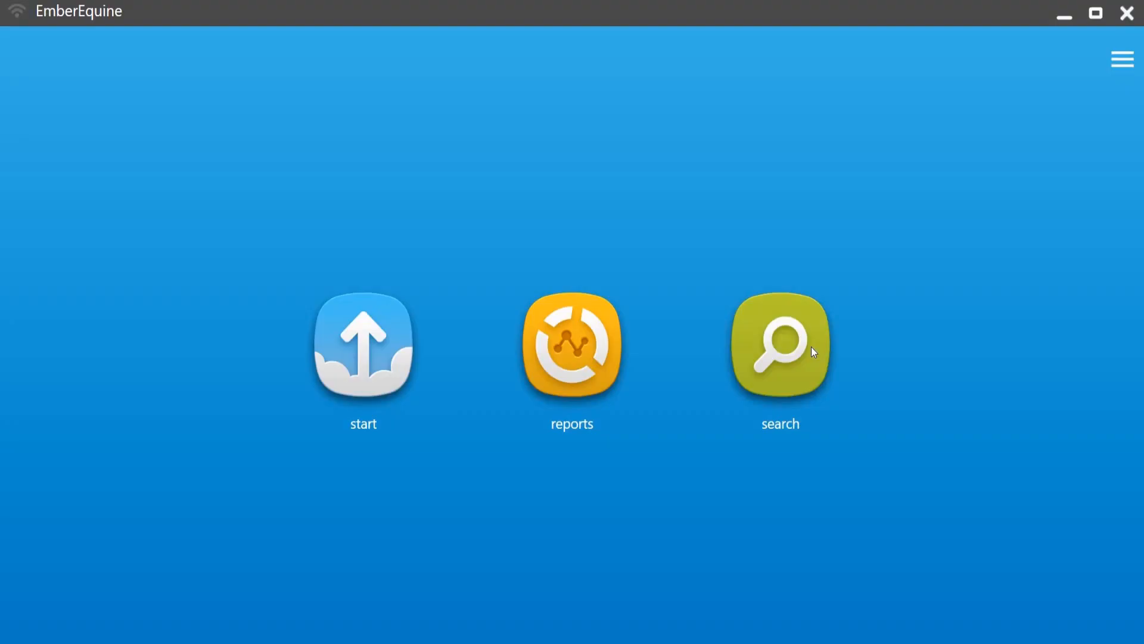
pyautogui.click(781, 357)
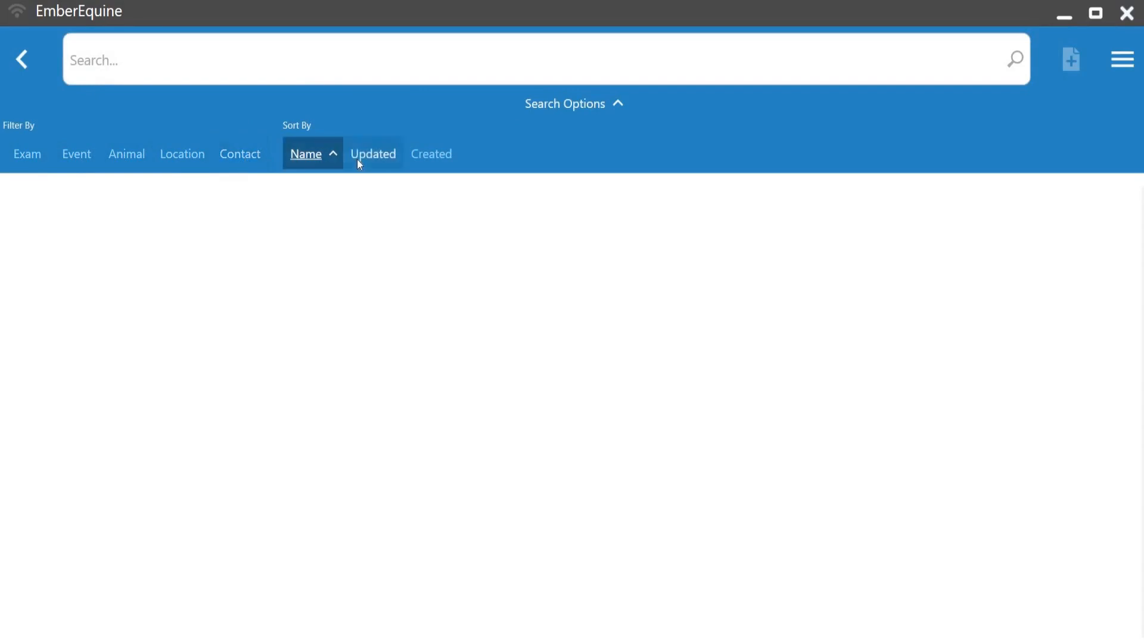
pyautogui.click(87, 55)
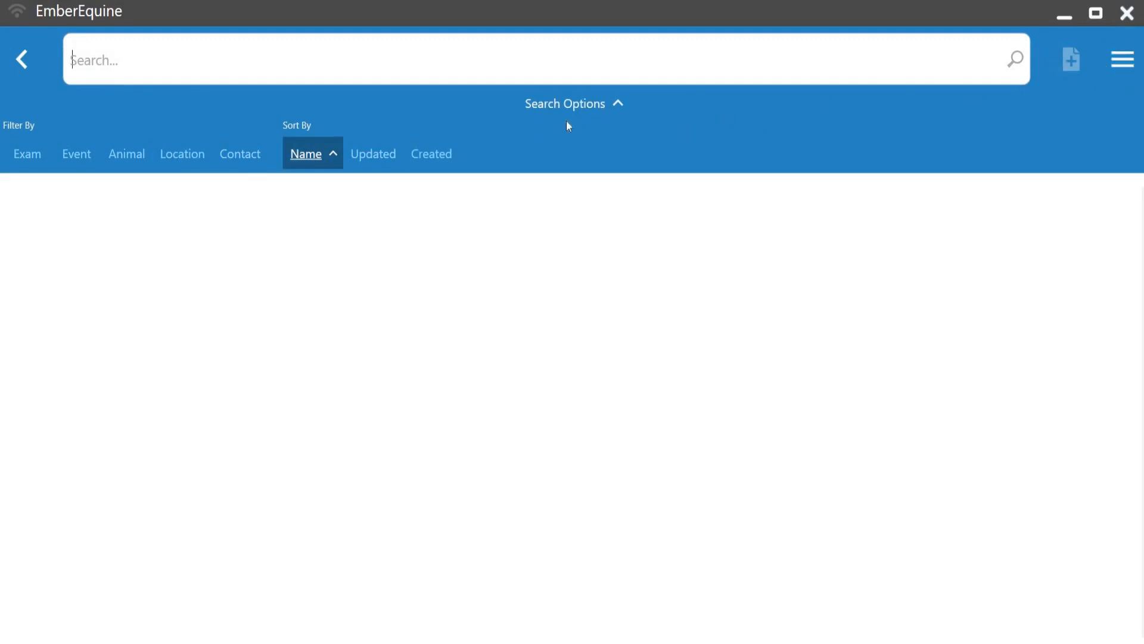
pyautogui.click(36, 58)
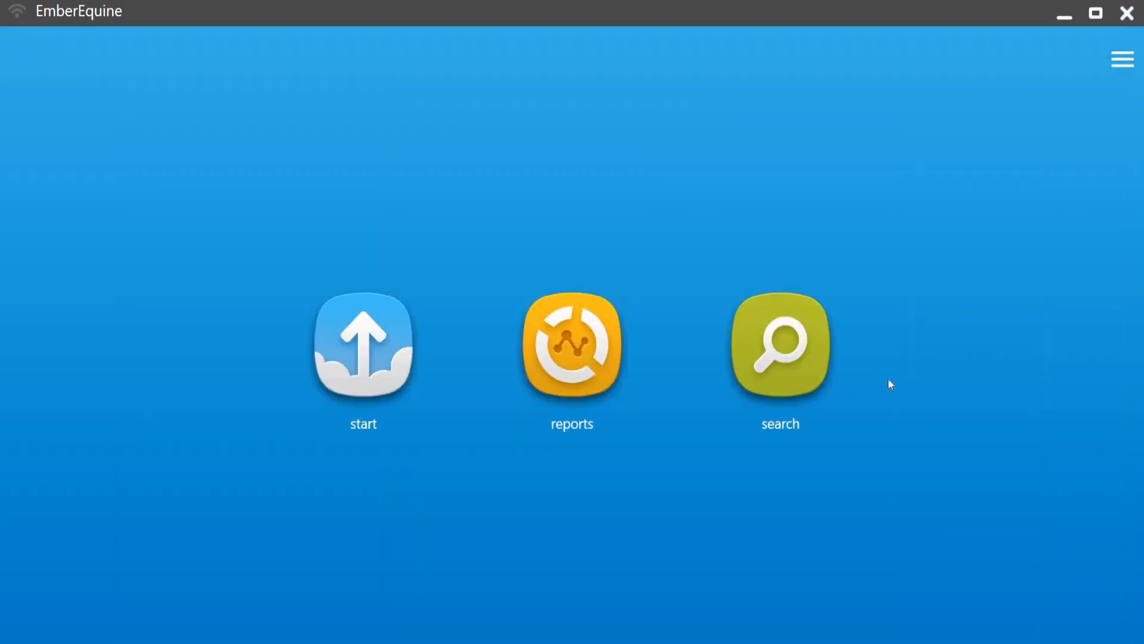
pyautogui.click(1123, 59)
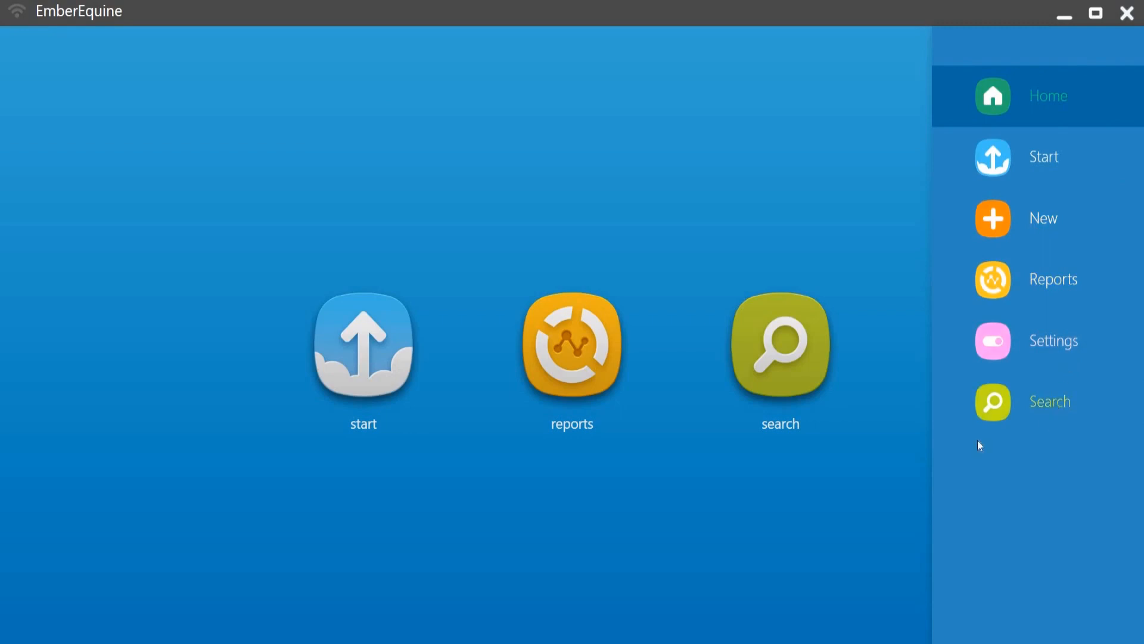
pyautogui.click(796, 491)
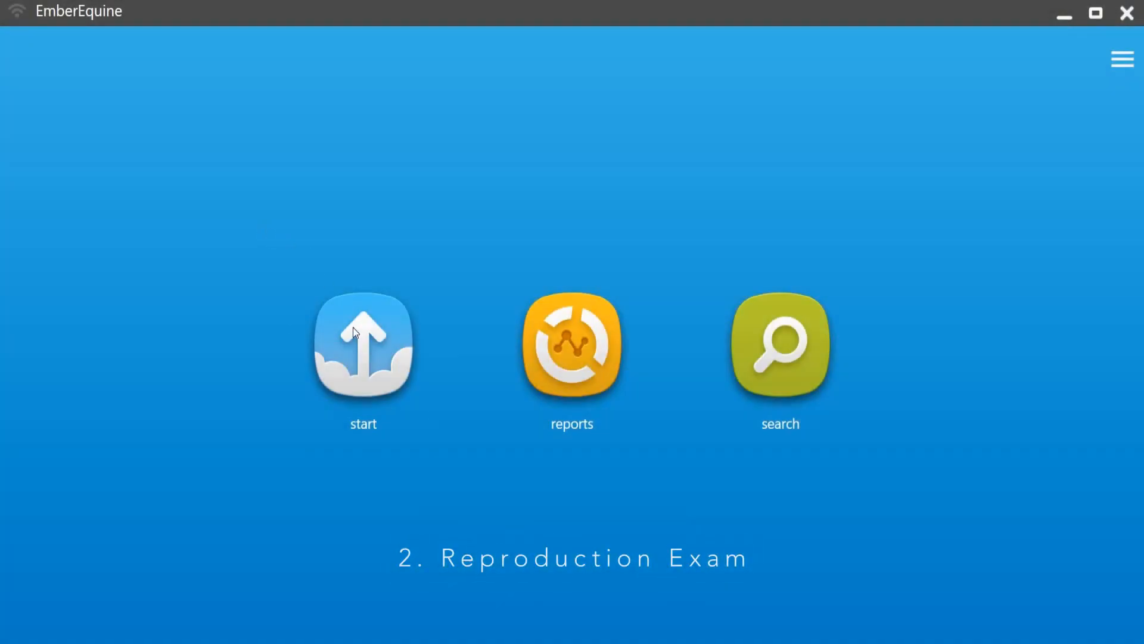
# Step: Start a new location and name it Horse Valley Ranch
pyautogui.click(360, 343)
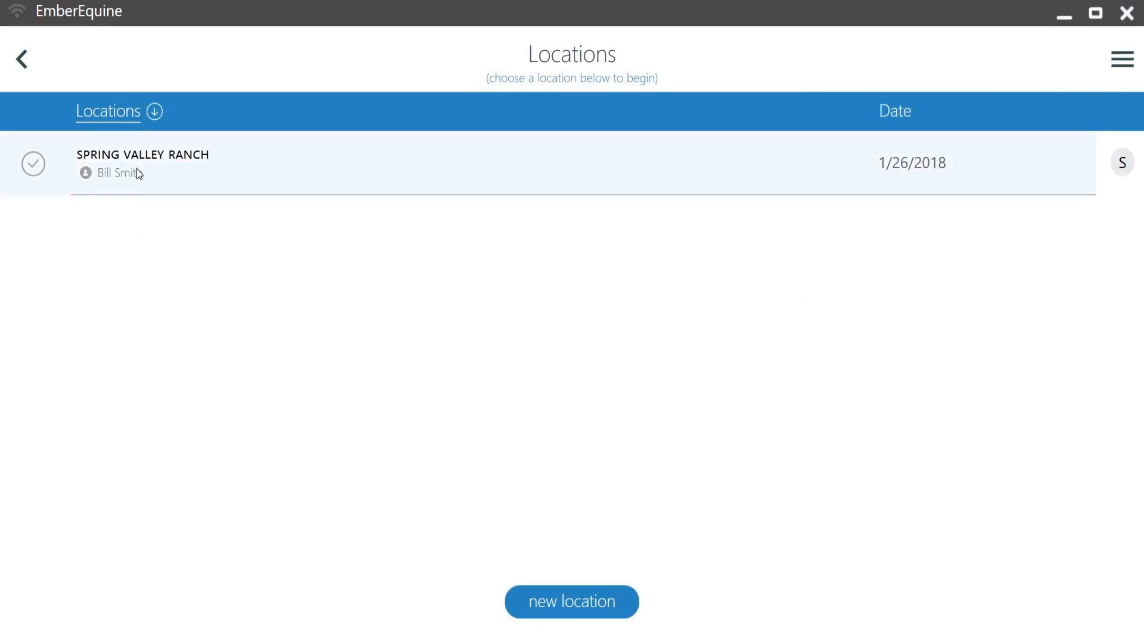
pyautogui.click(584, 600)
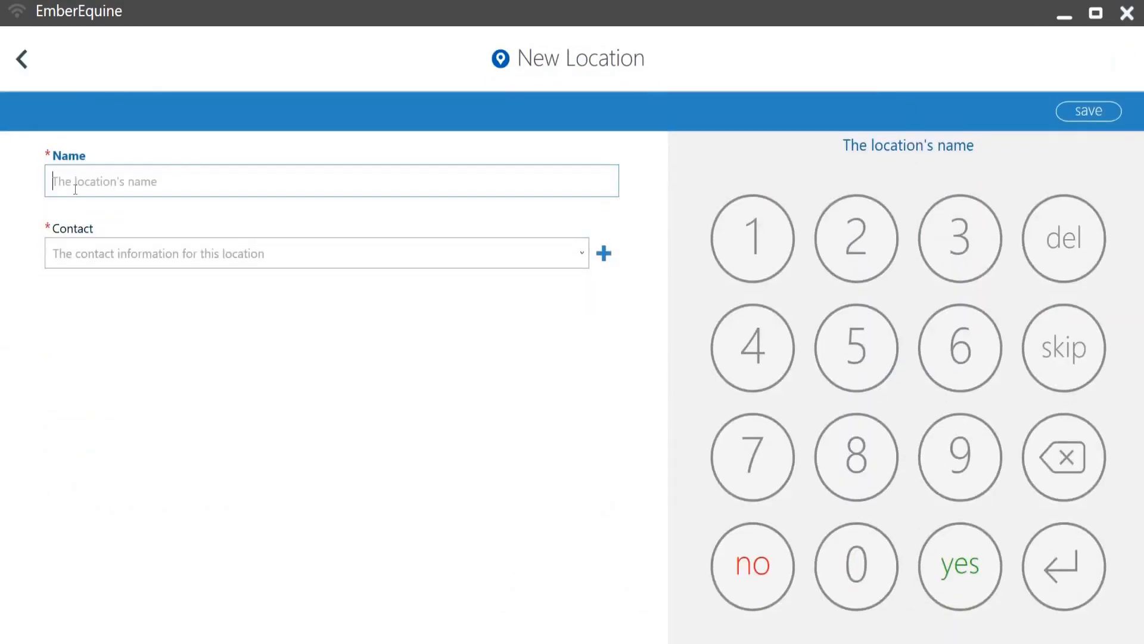
pyautogui.write('Hors')
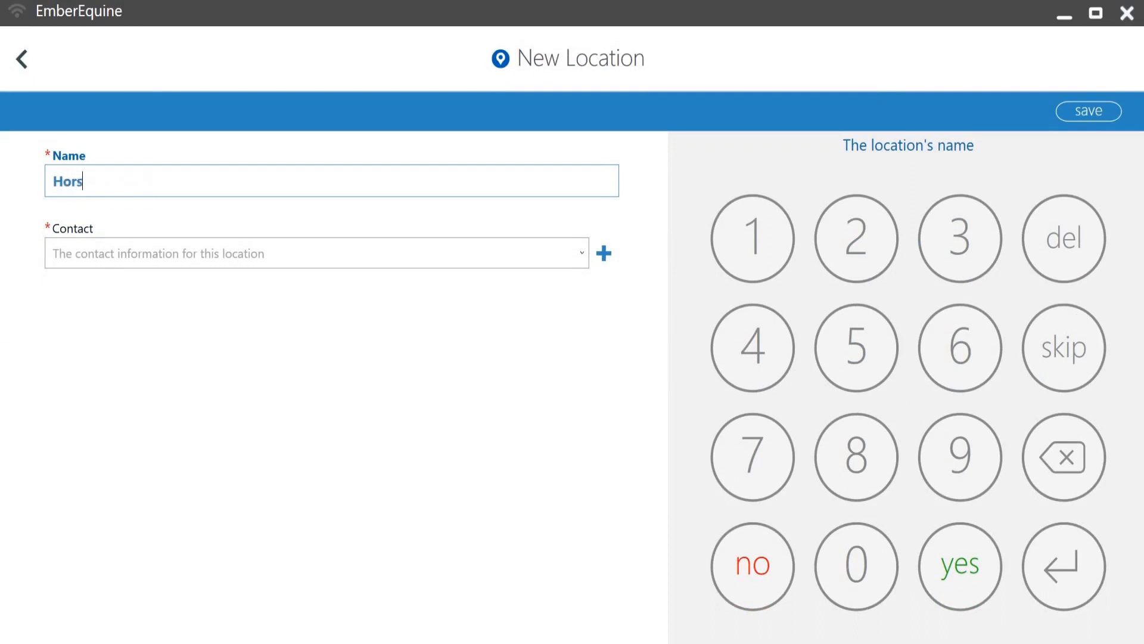
pyautogui.write('e Valley Ranch')
# Step: Pick the existing contact person as the location's contact and save the location
pyautogui.click(112, 255)
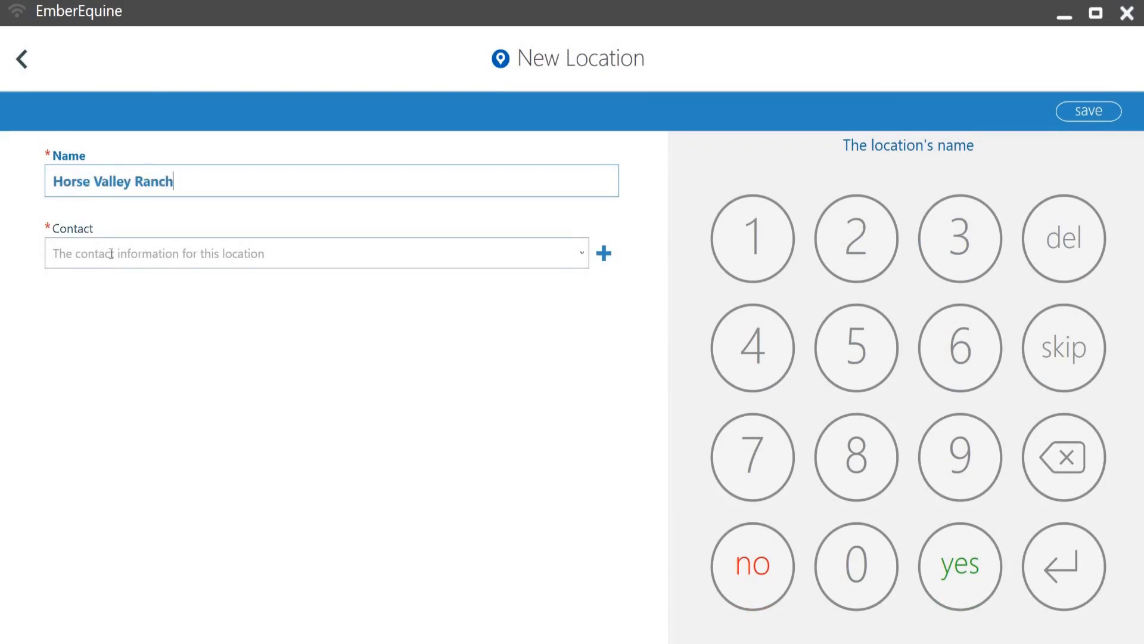
pyautogui.write('John ')
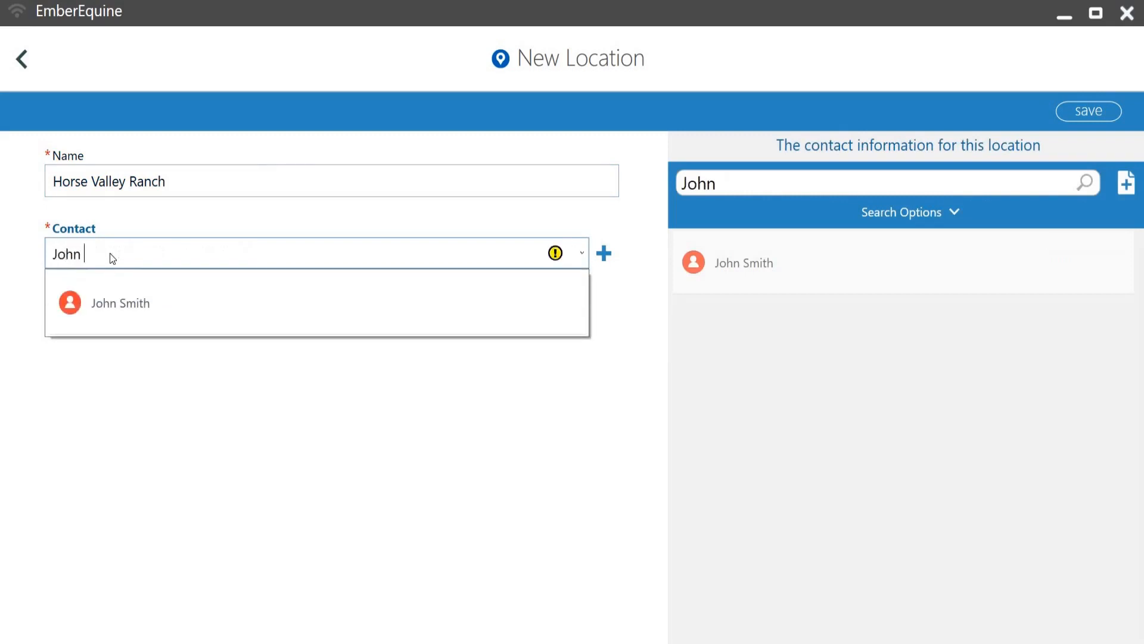
pyautogui.write('Sm')
pyautogui.click(121, 305)
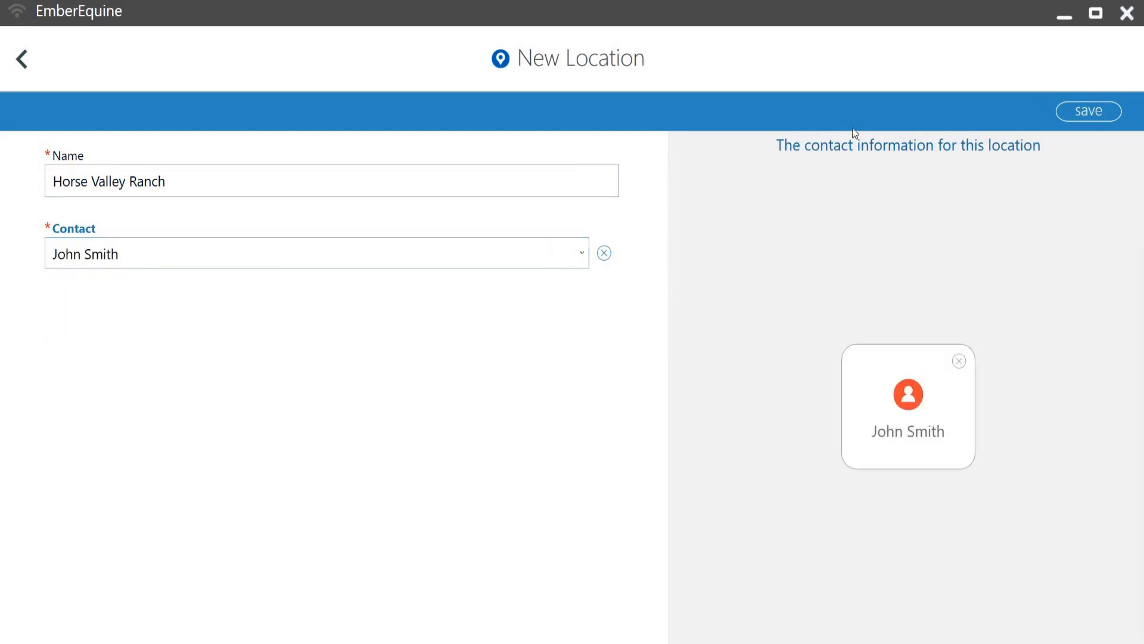
pyautogui.click(1082, 110)
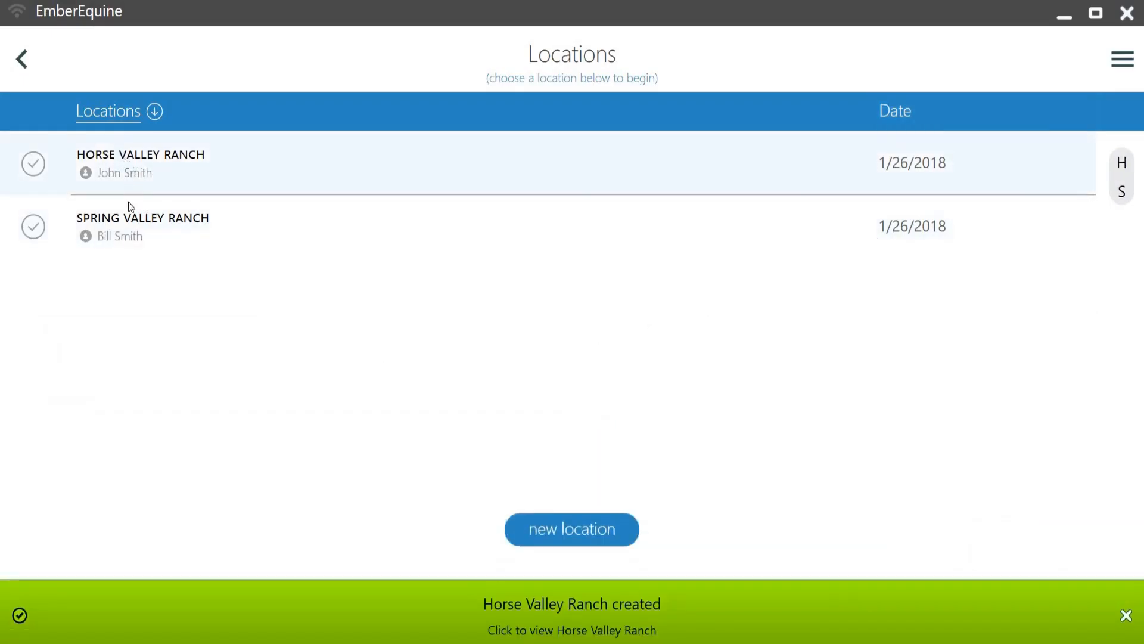
# Step: Open Horse Valley Ranch and create a new mare named Lucy
pyautogui.click(137, 167)
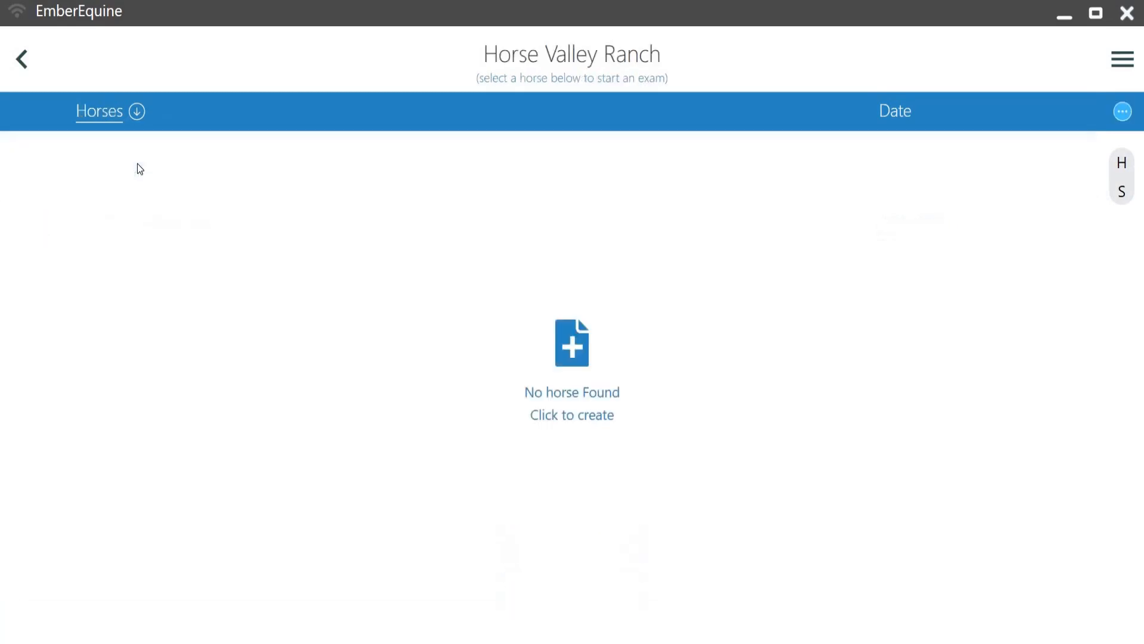
pyautogui.click(576, 347)
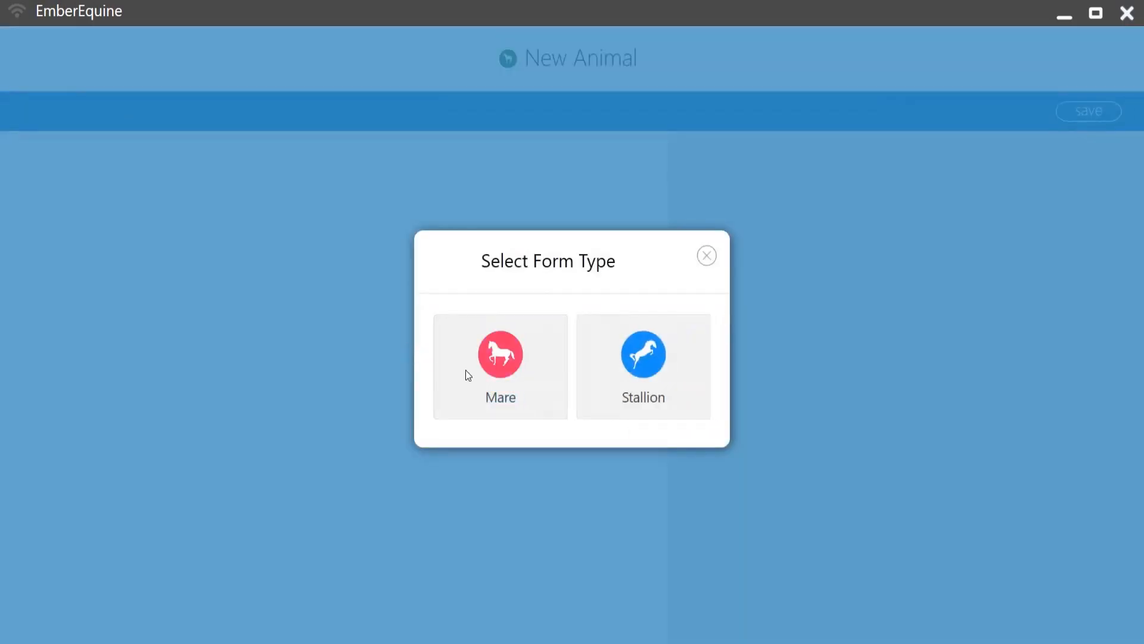
pyautogui.click(533, 374)
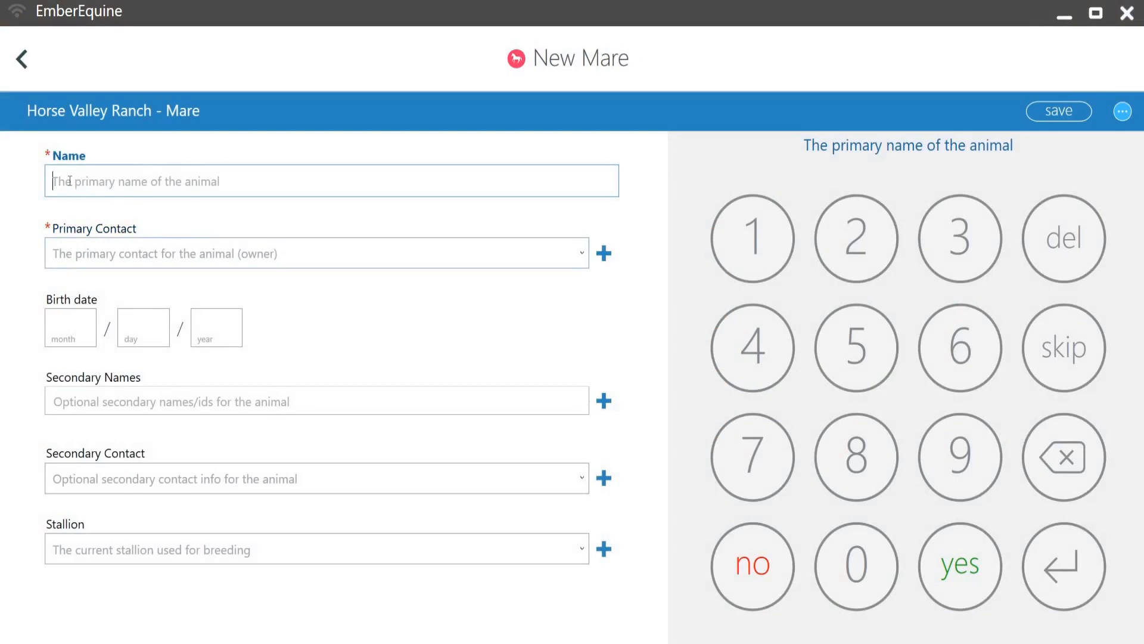
pyautogui.write('Lucy')
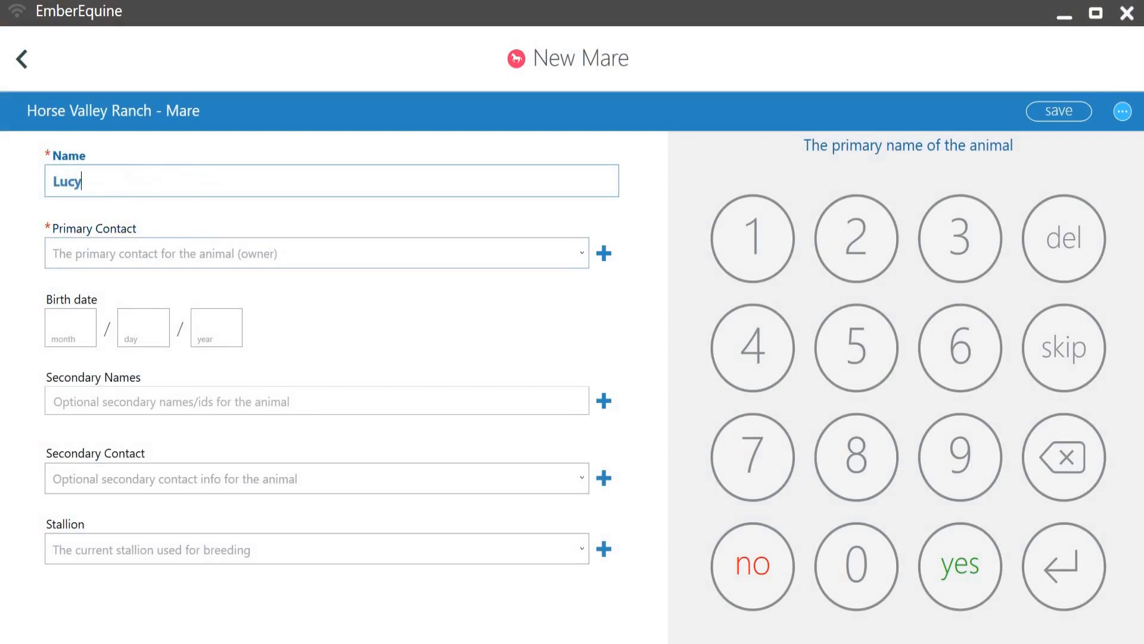
# Step: Enter the owner's full name as Lucy's primary contact and open a new contact form for it
pyautogui.click(127, 251)
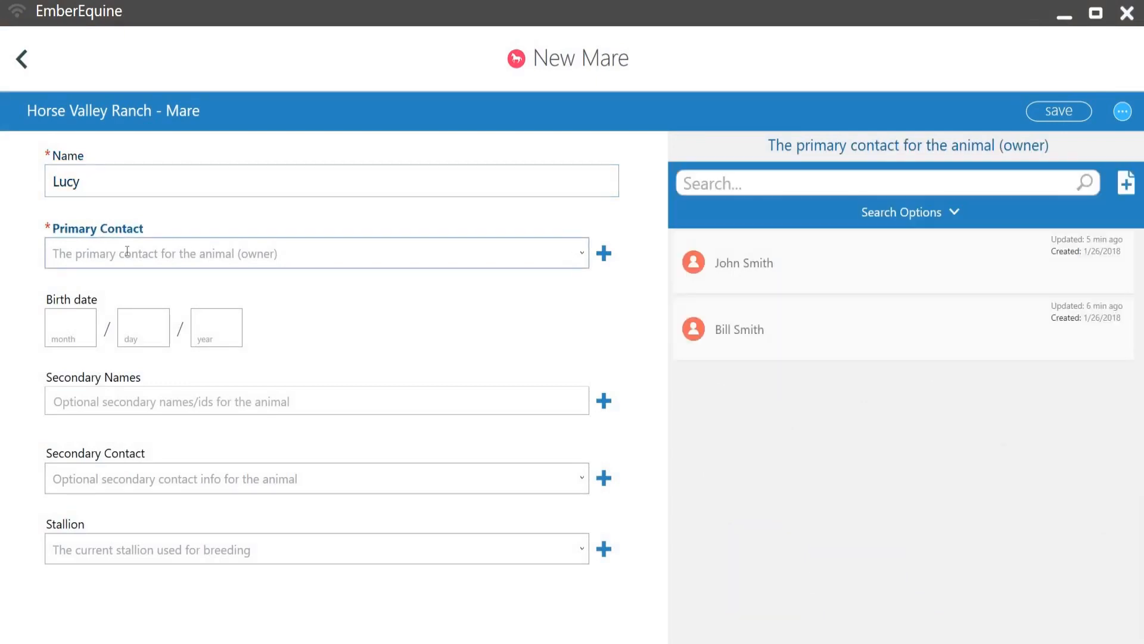
pyautogui.write('Tom Smith')
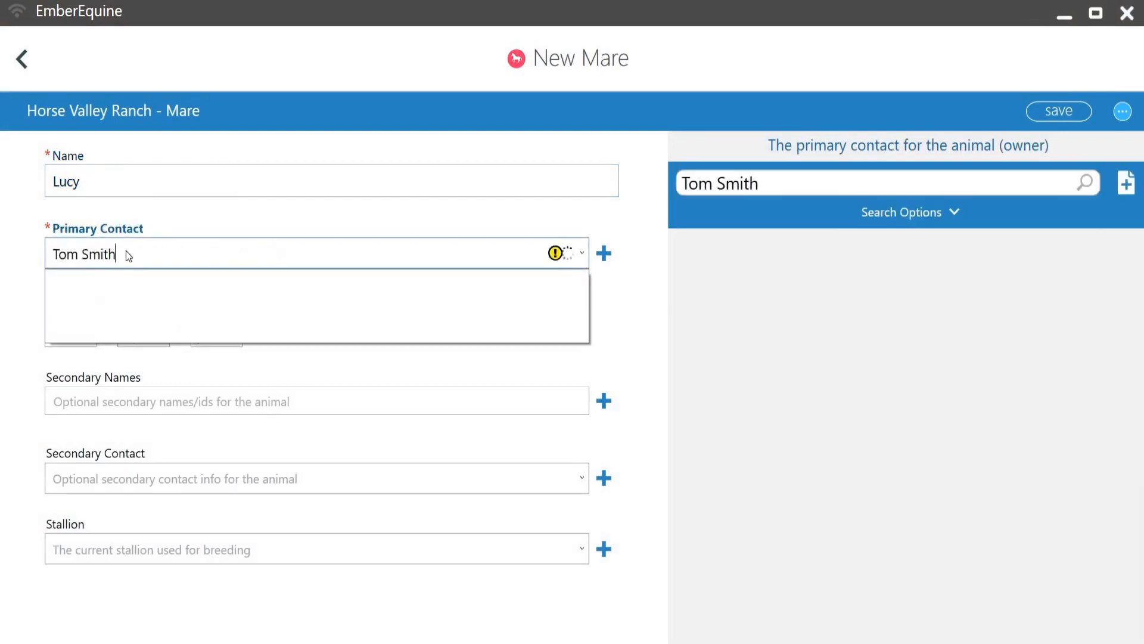
pyautogui.click(603, 254)
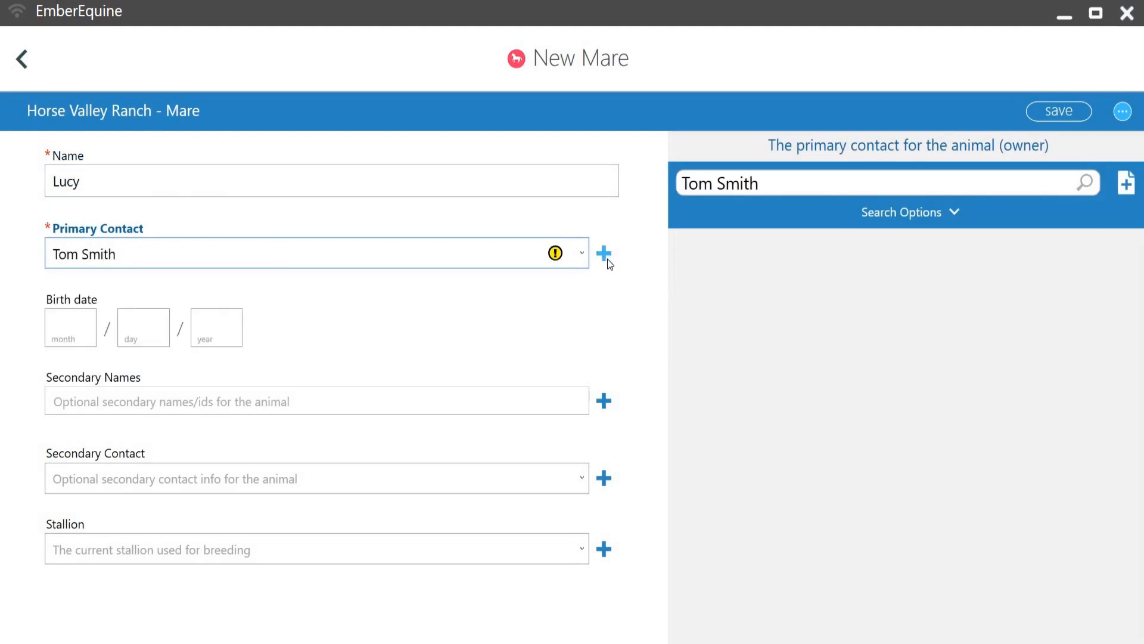
pyautogui.click(603, 253)
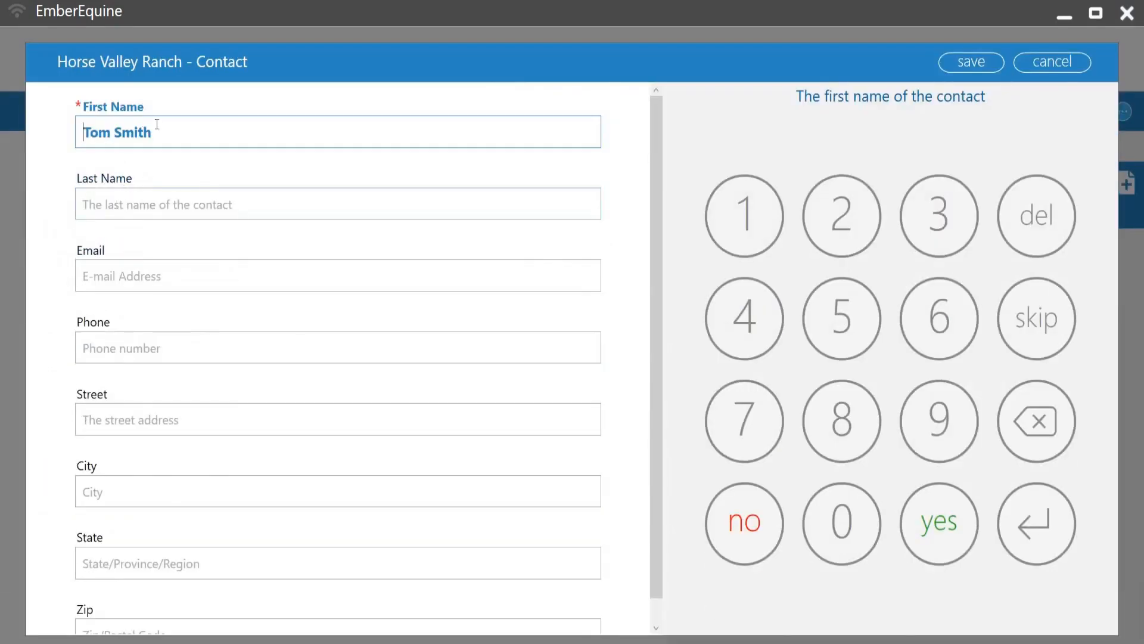
# Step: Split the new contact's name into first and last name fields and save the contact
pyautogui.press('BackSpace')
pyautogui.press('BackSpace')
pyautogui.press('BackSpace')
pyautogui.press('BackSpace')
pyautogui.press('BackSpace')
pyautogui.press('BackSpace')
pyautogui.click(108, 208)
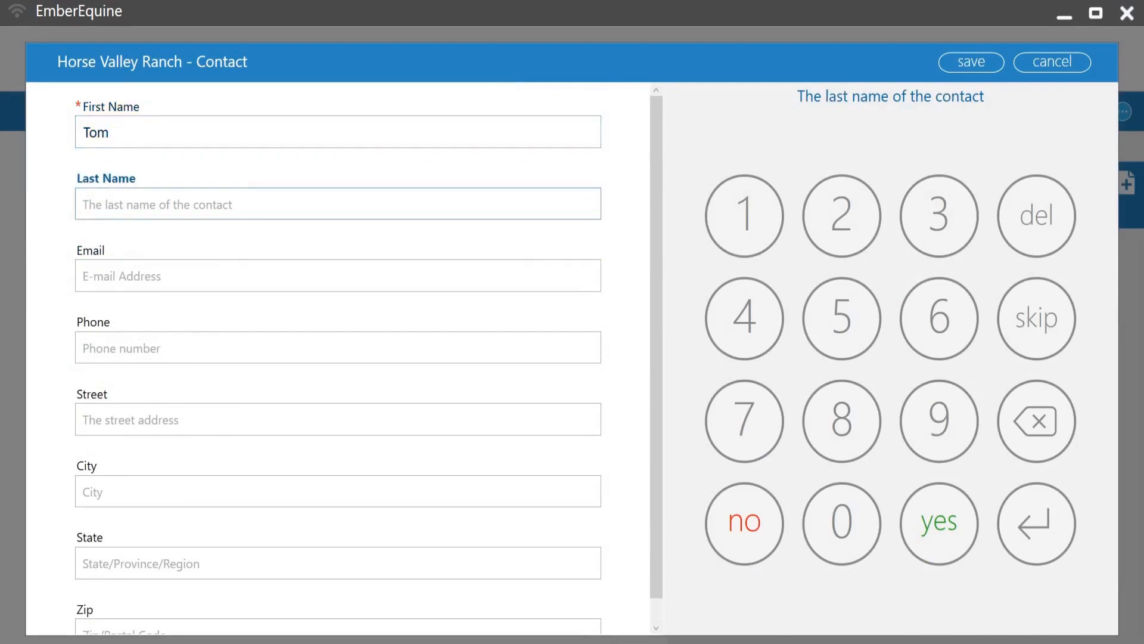
pyautogui.write('Smith')
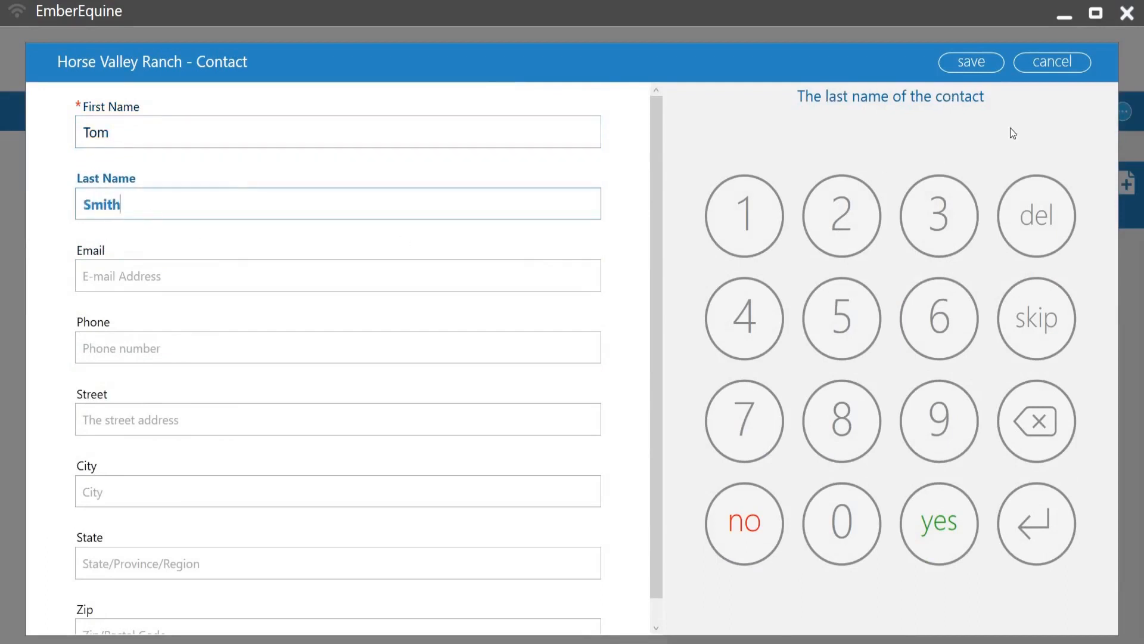
pyautogui.click(965, 63)
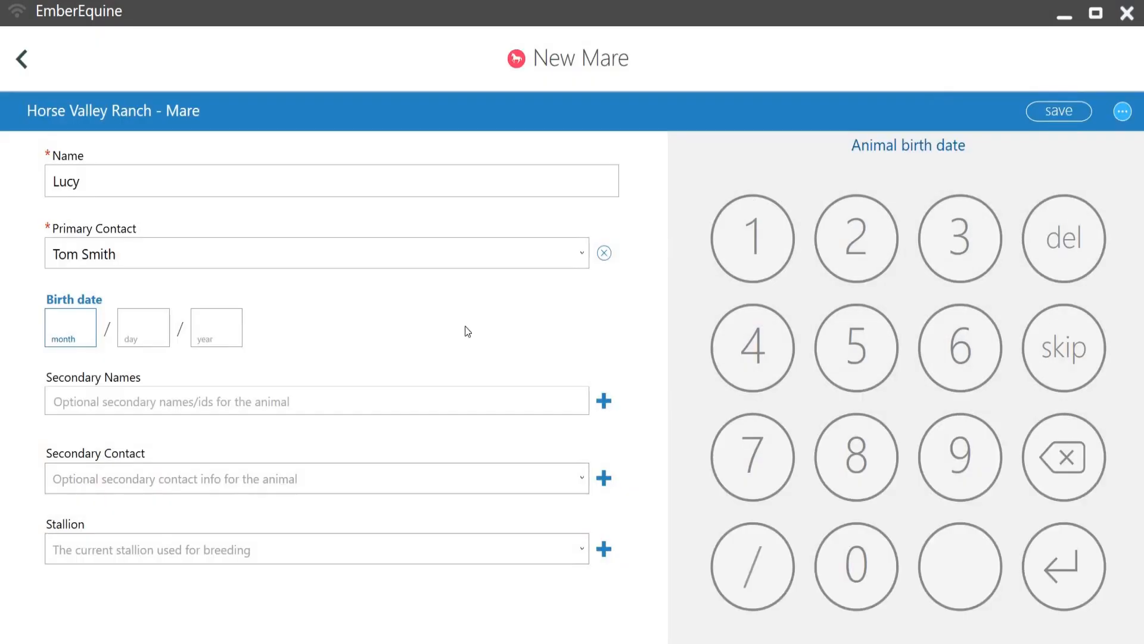
# Step: Save the mare record and return to the home screen
pyautogui.click(1058, 112)
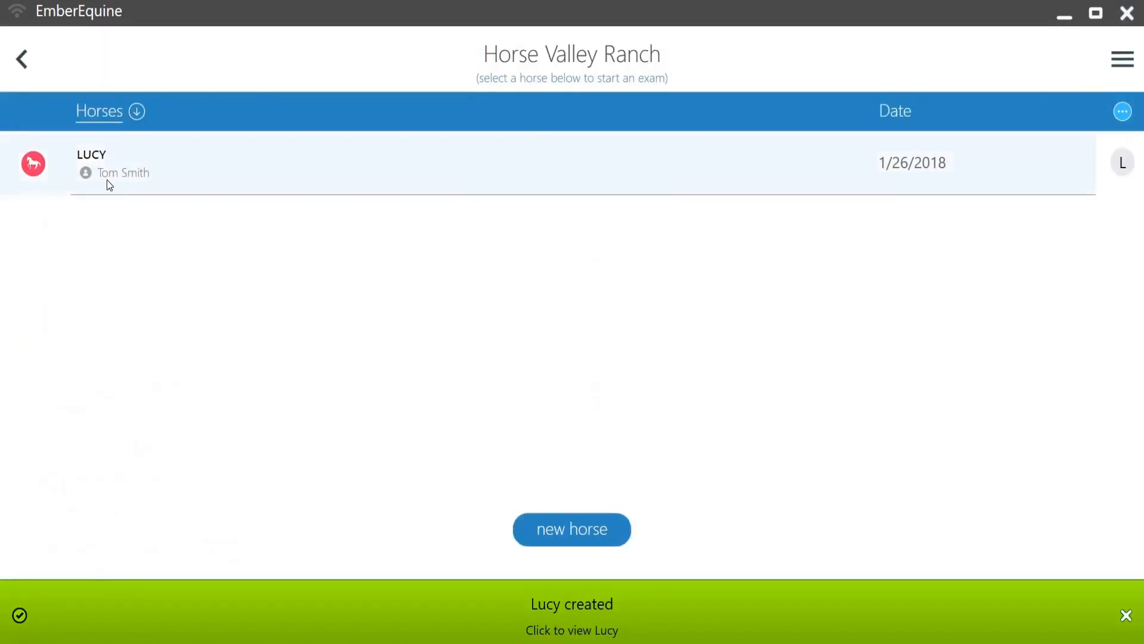
pyautogui.click(24, 63)
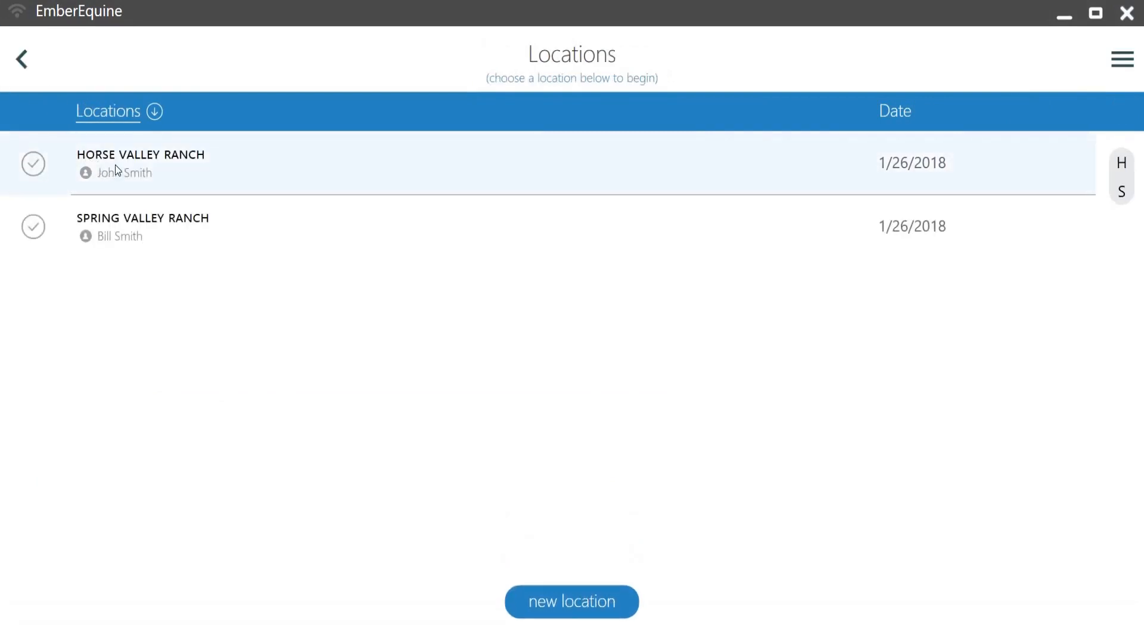
pyautogui.click(24, 62)
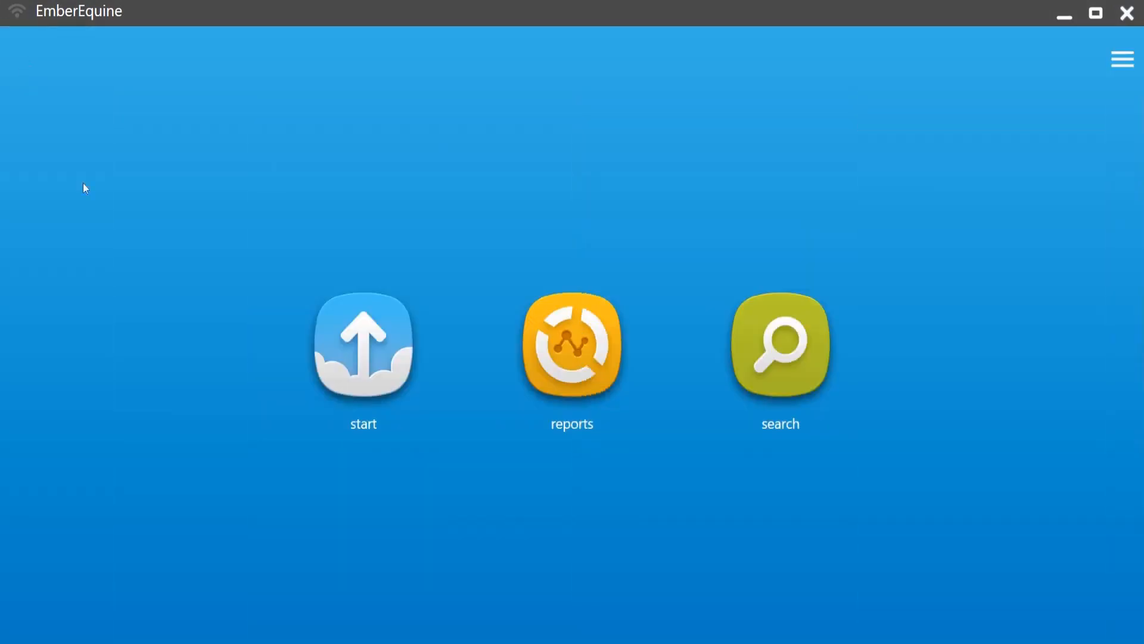
# Step: Start a new repro exam for Lucy at Horse Valley Ranch and scroll through its measurement columns
pyautogui.click(353, 350)
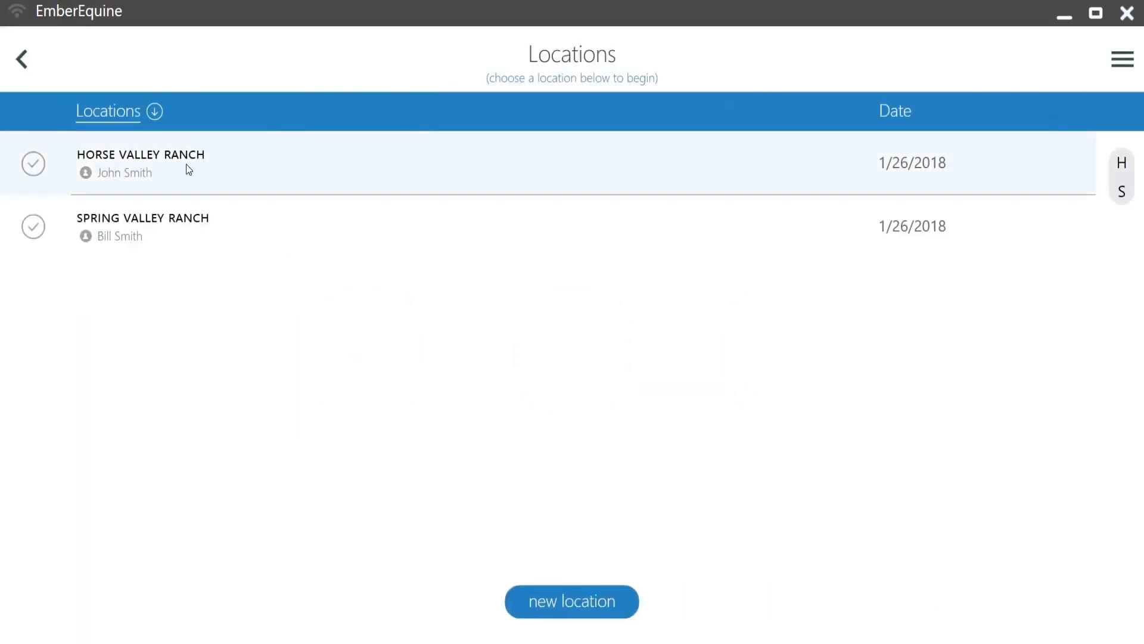
pyautogui.click(186, 165)
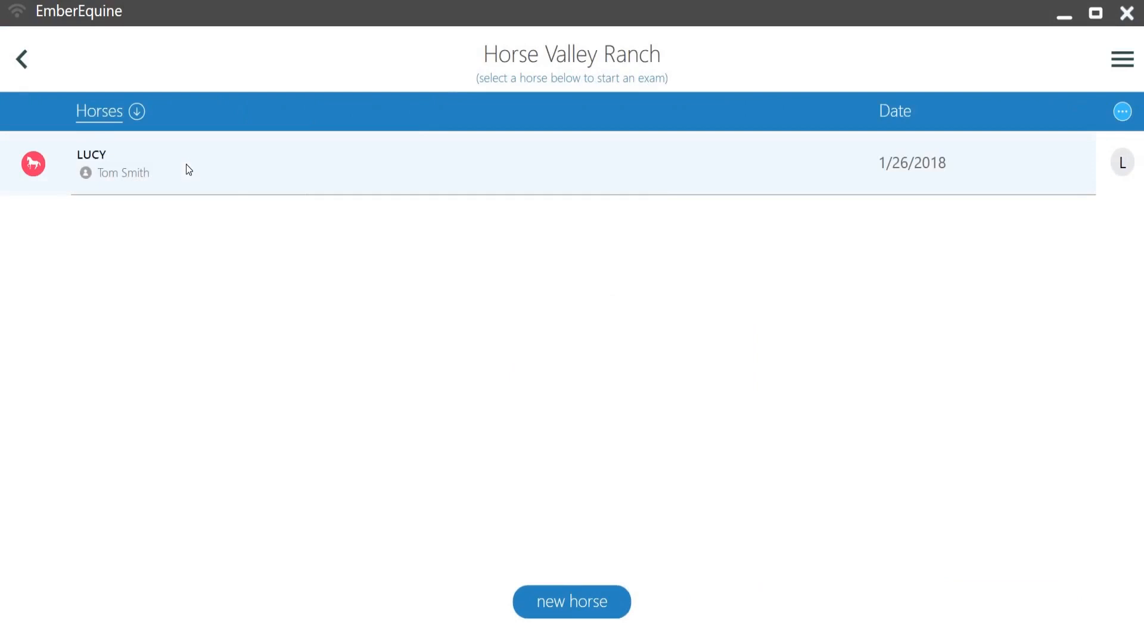
pyautogui.click(186, 165)
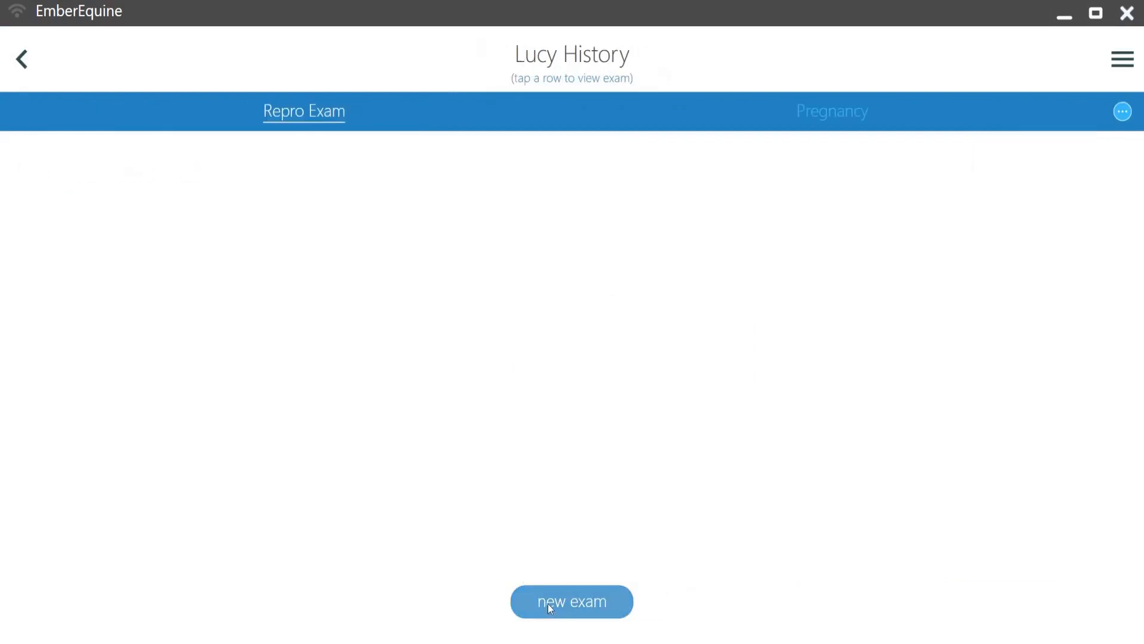
pyautogui.click(548, 603)
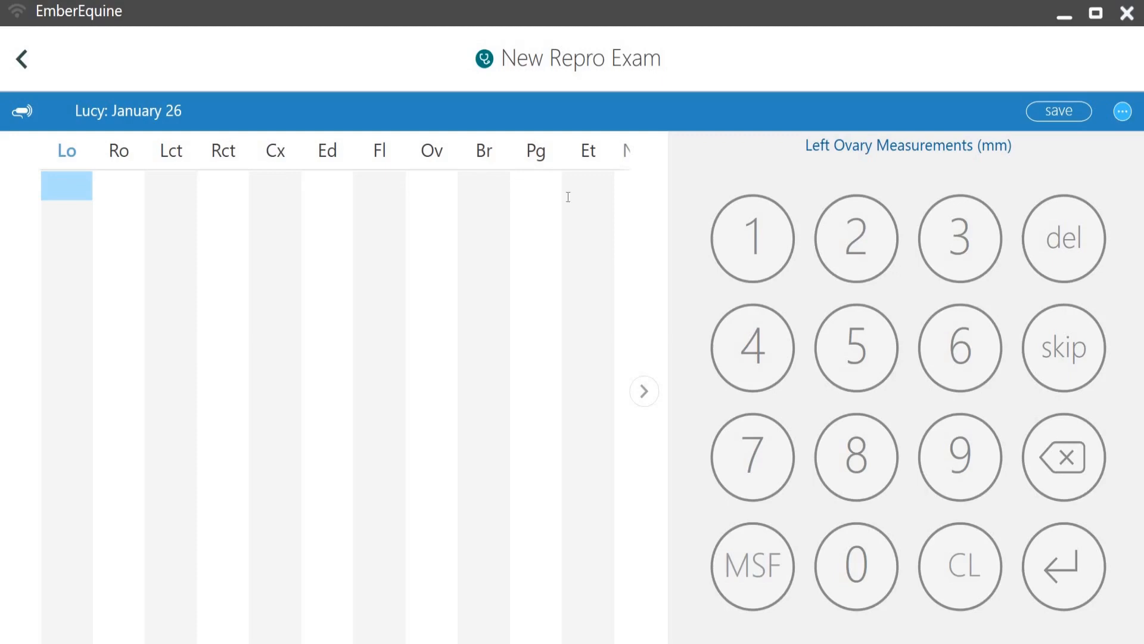
pyautogui.click(653, 398)
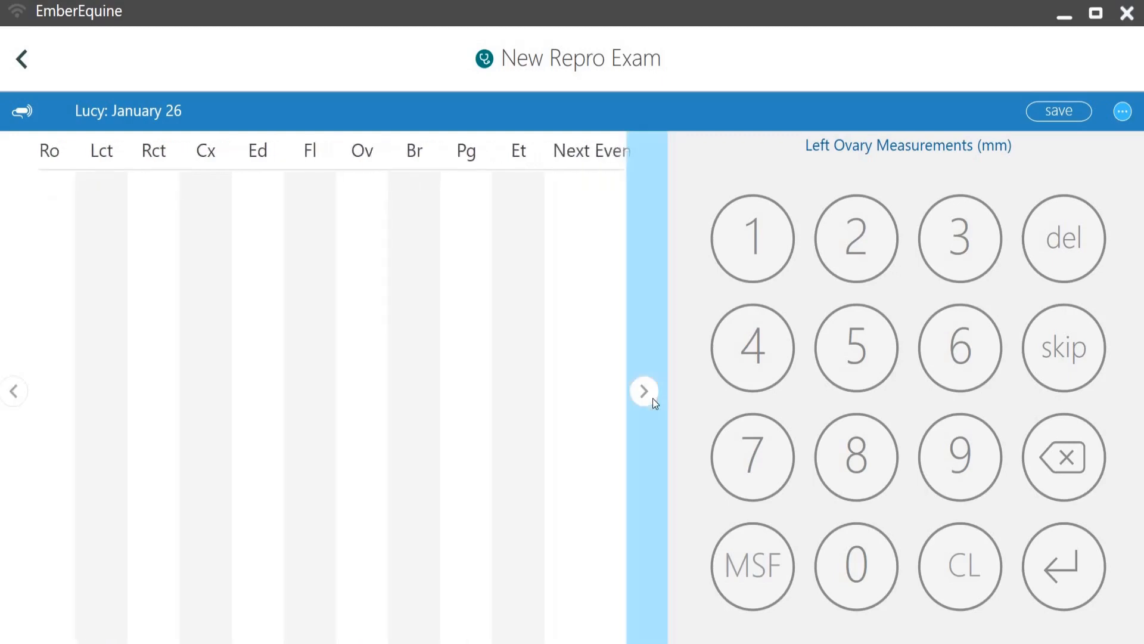
pyautogui.click(653, 398)
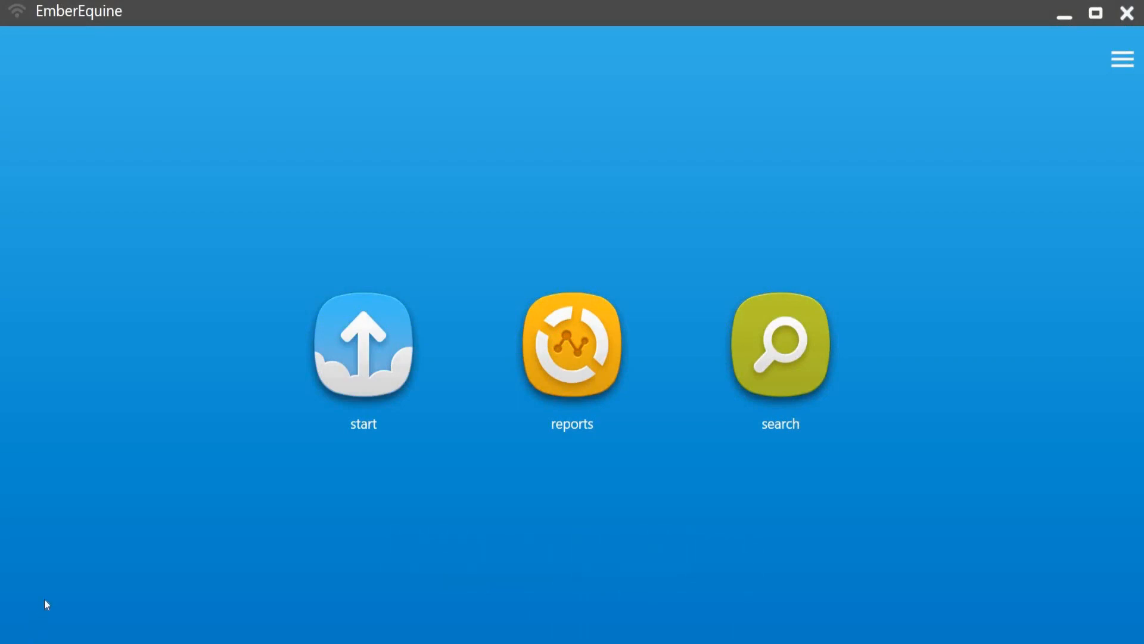
# Step: Open the Settings dialog from the main menu
pyautogui.click(1121, 60)
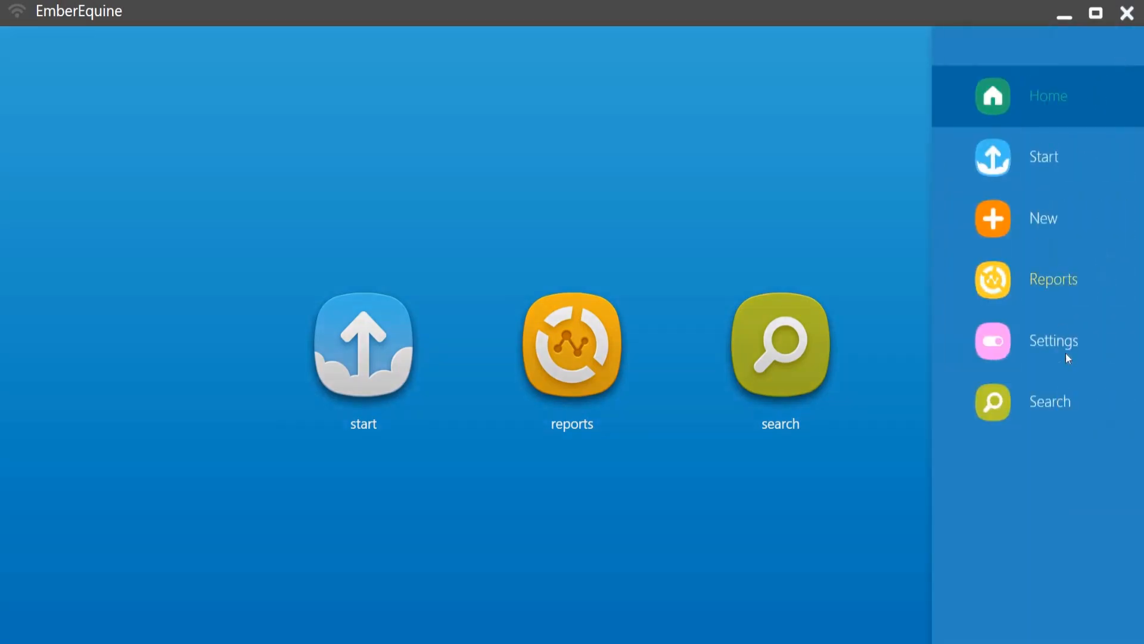
pyautogui.click(1054, 341)
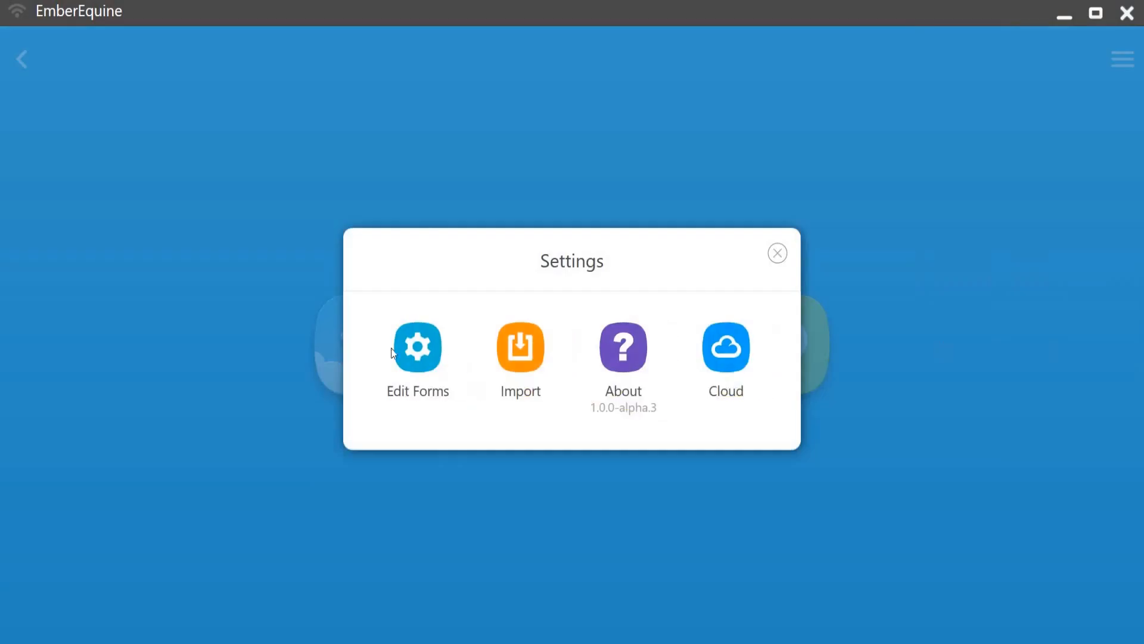
# Step: Open the Repro Exam form from Edit Forms and review its list of fields and their options
pyautogui.click(411, 357)
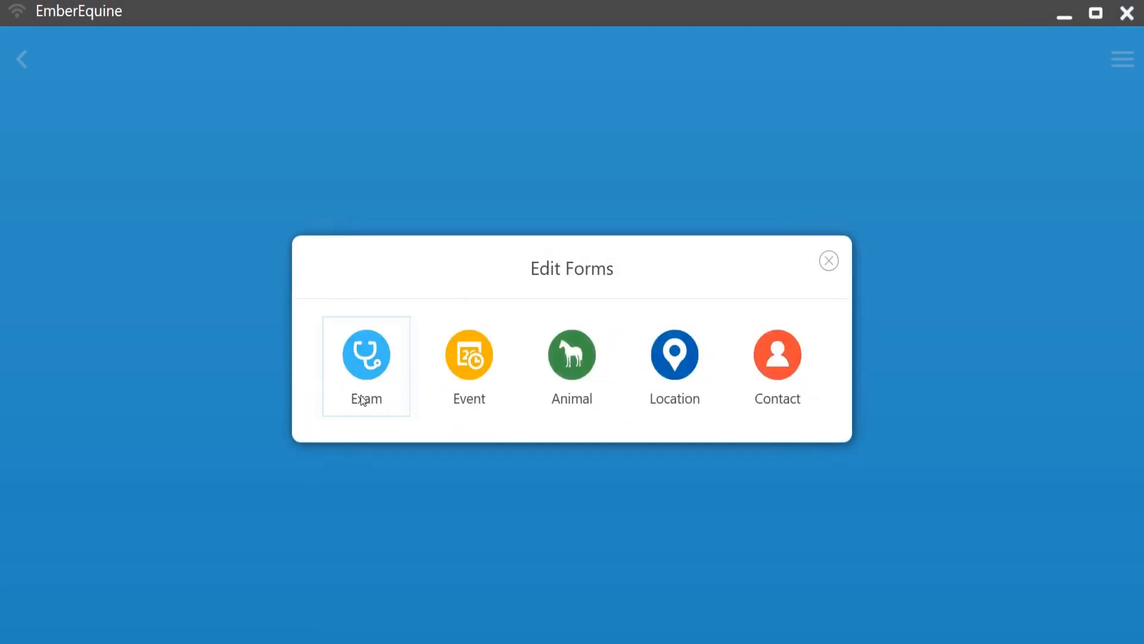
pyautogui.click(368, 357)
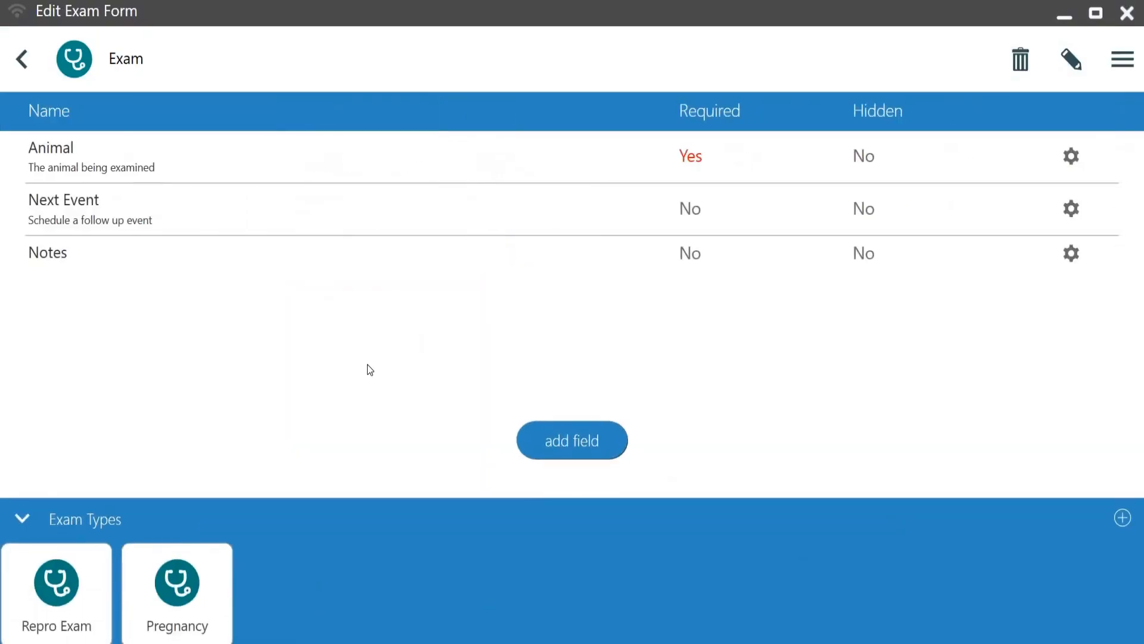
pyautogui.click(56, 587)
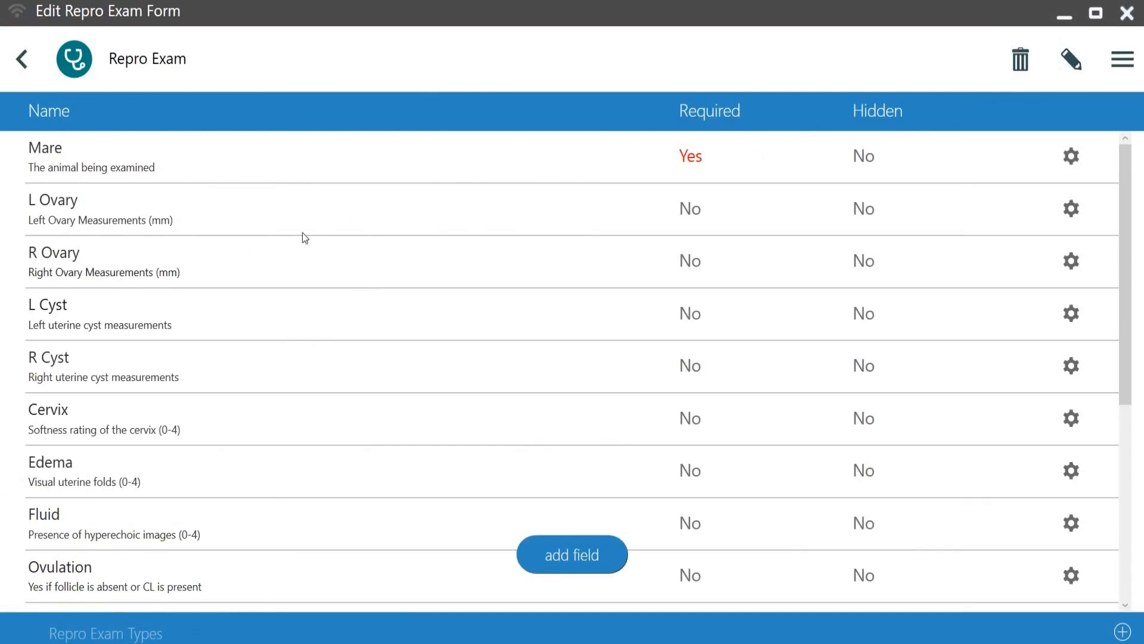
pyautogui.scroll(-3, 154, 369)
pyautogui.scroll(-3, 150, 387)
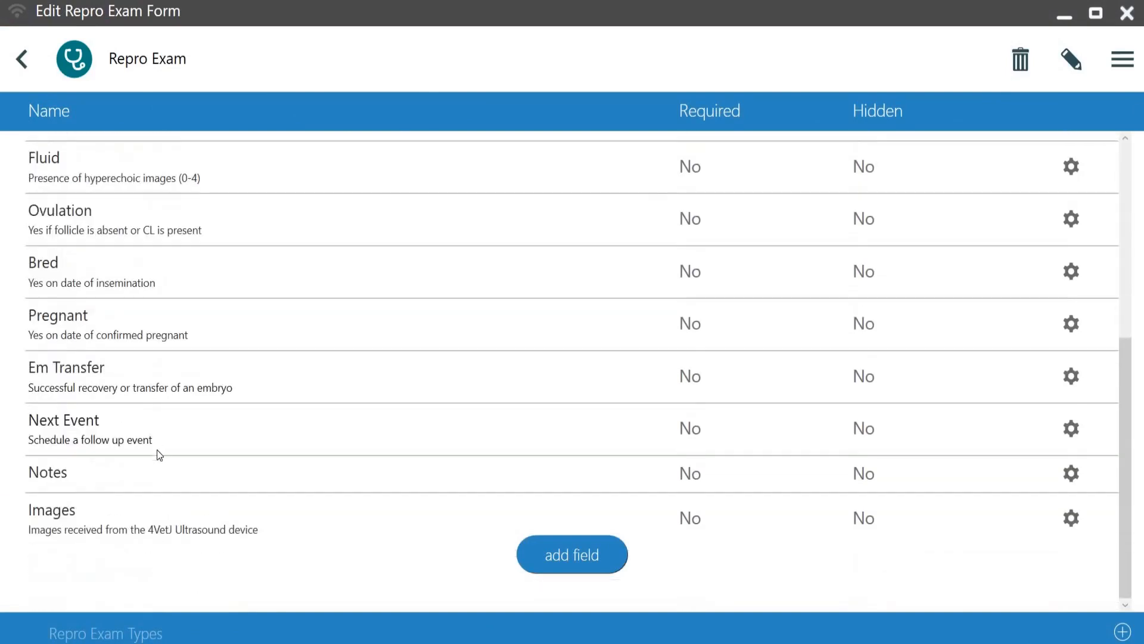
pyautogui.scroll(6, 158, 450)
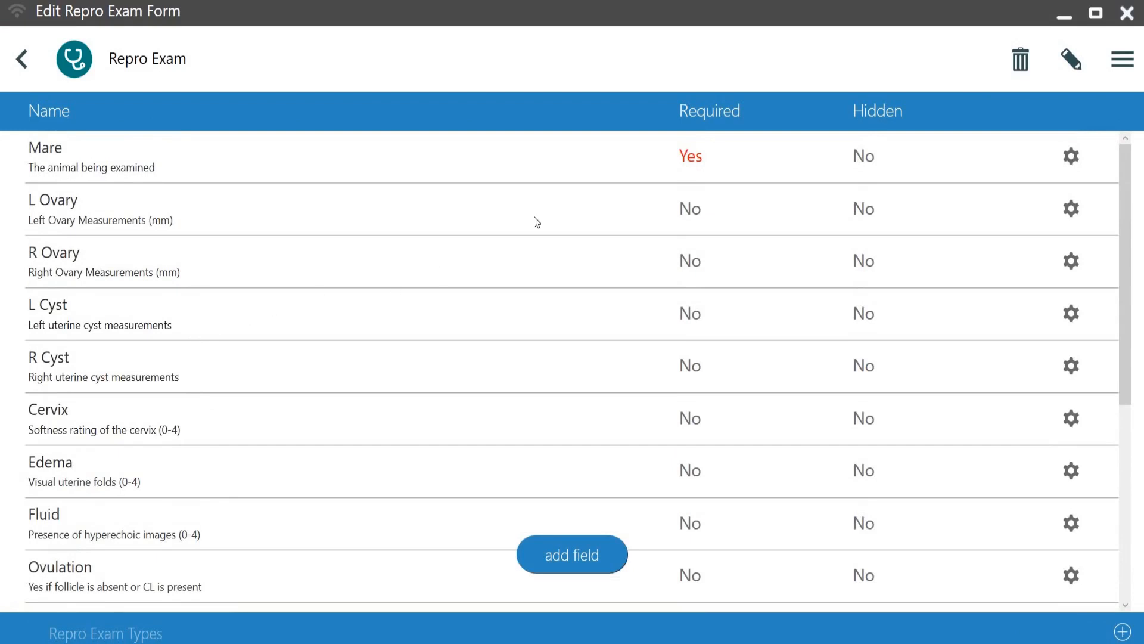
pyautogui.click(1071, 157)
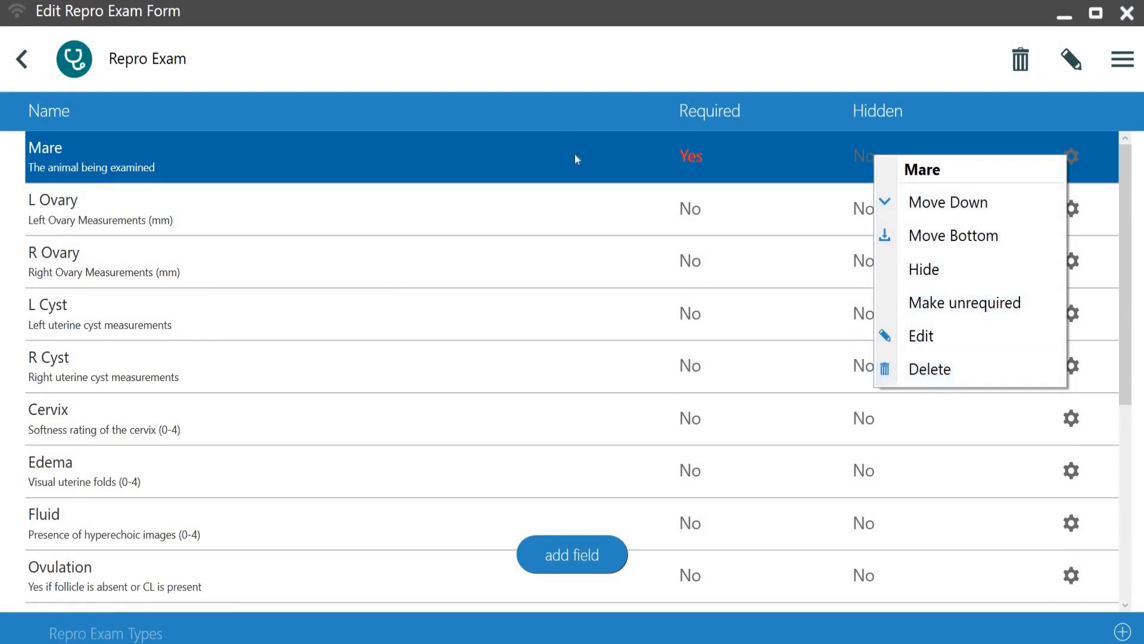
pyautogui.click(547, 81)
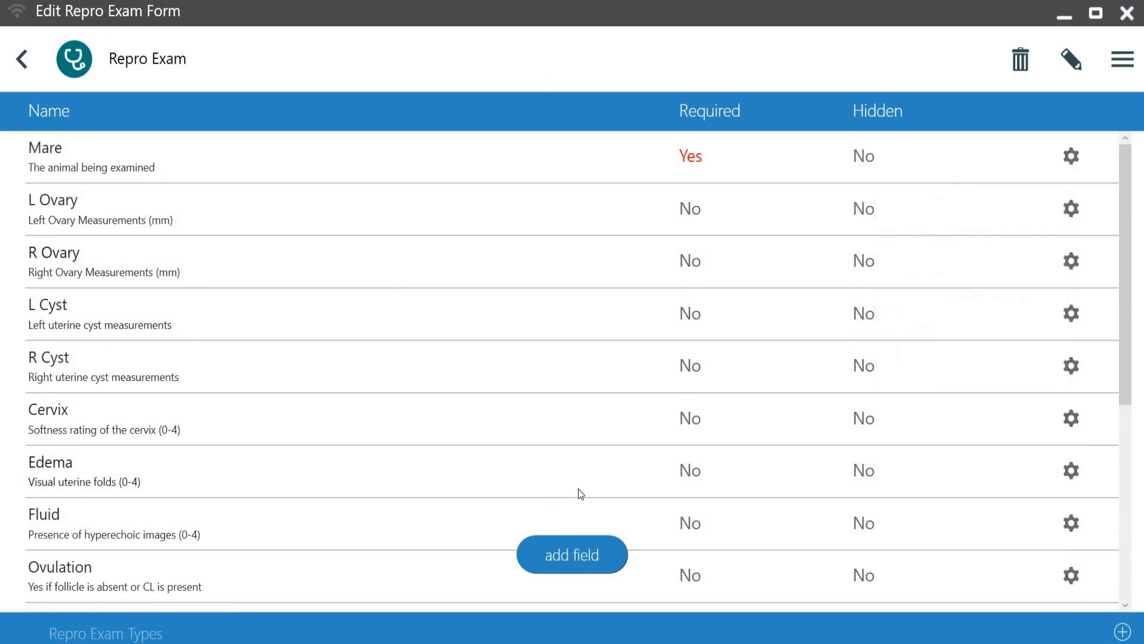
# Step: Add a new Repro Exam field named Twins Present with the description Twins
pyautogui.click(565, 555)
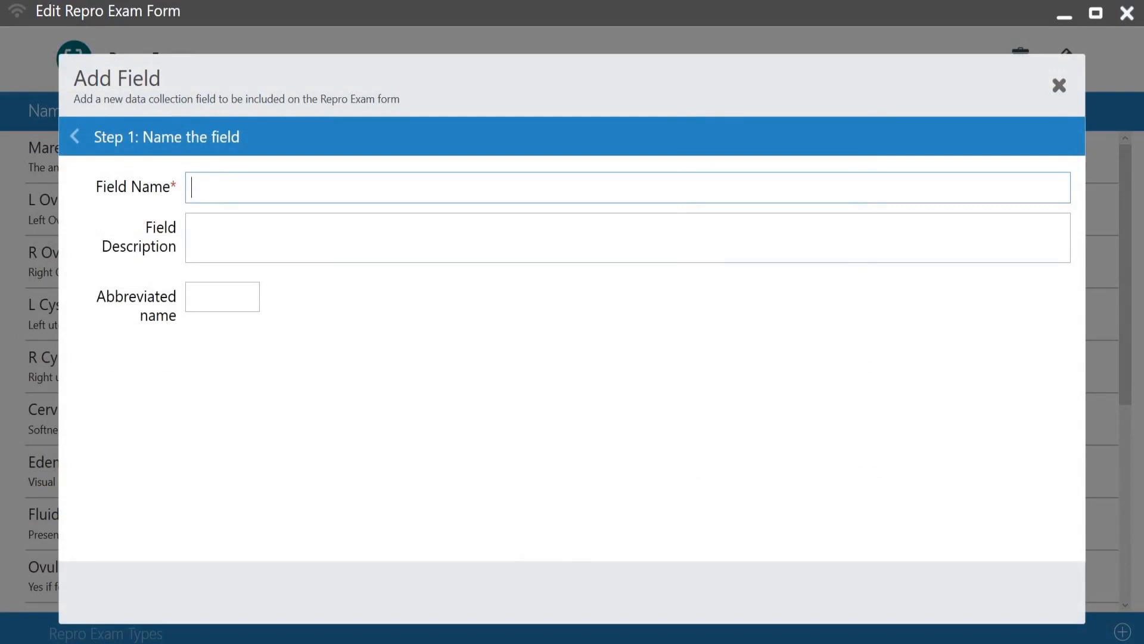
pyautogui.write('Twind')
pyautogui.press('BackSpace')
pyautogui.write('s')
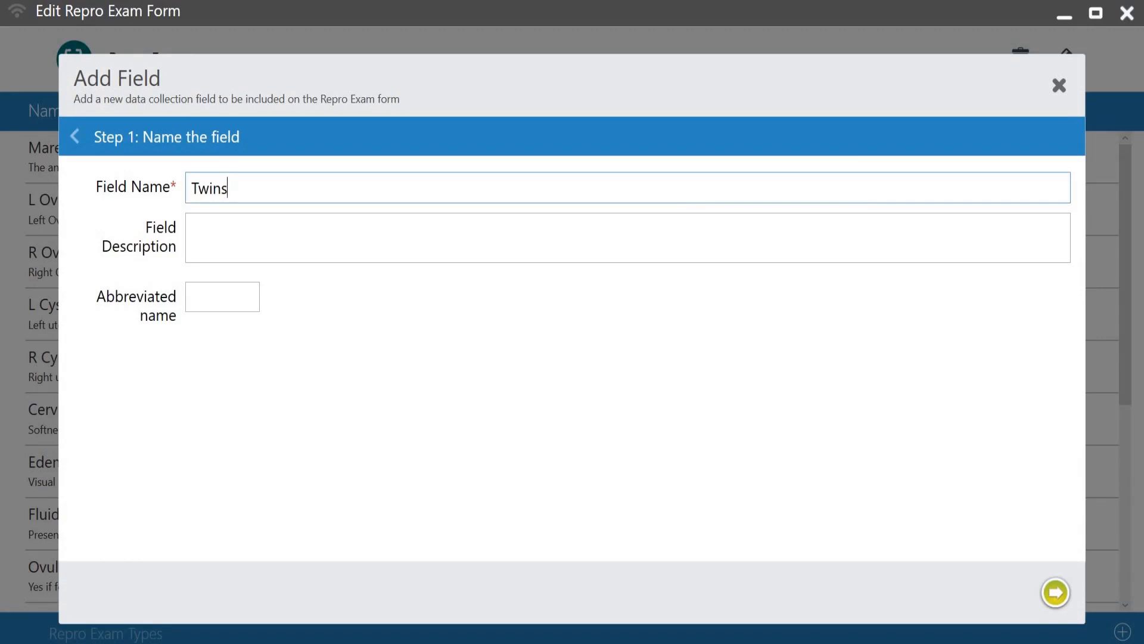
pyautogui.write(' Preseent')
pyautogui.press('BackSpace')
pyautogui.press('BackSpace')
pyautogui.press('BackSpace')
pyautogui.write('nt')
pyautogui.click(219, 237)
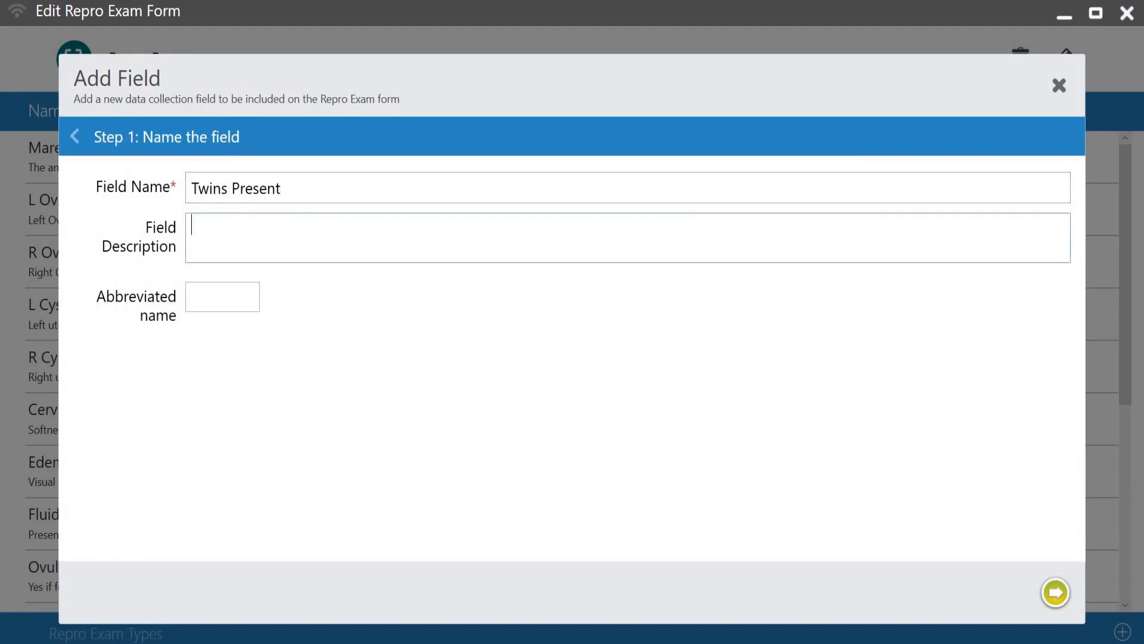
pyautogui.write('Twins')
pyautogui.click(1055, 594)
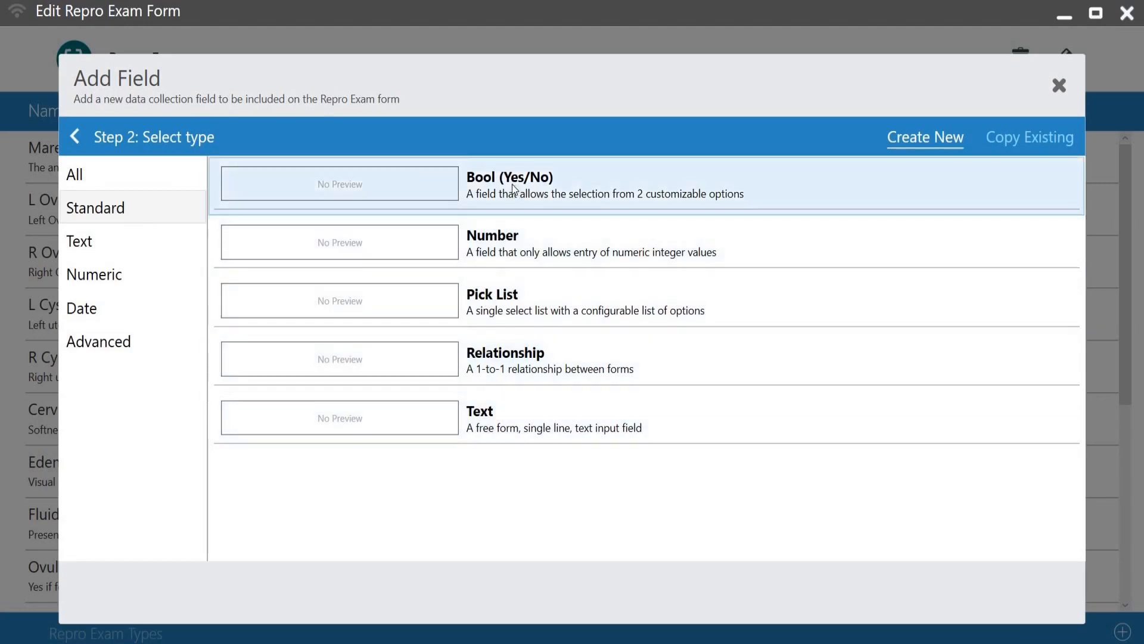
# Step: Make the Twins Present field a Bool (Yes/No) type with options Yes and No, and finish adding it
pyautogui.click(511, 185)
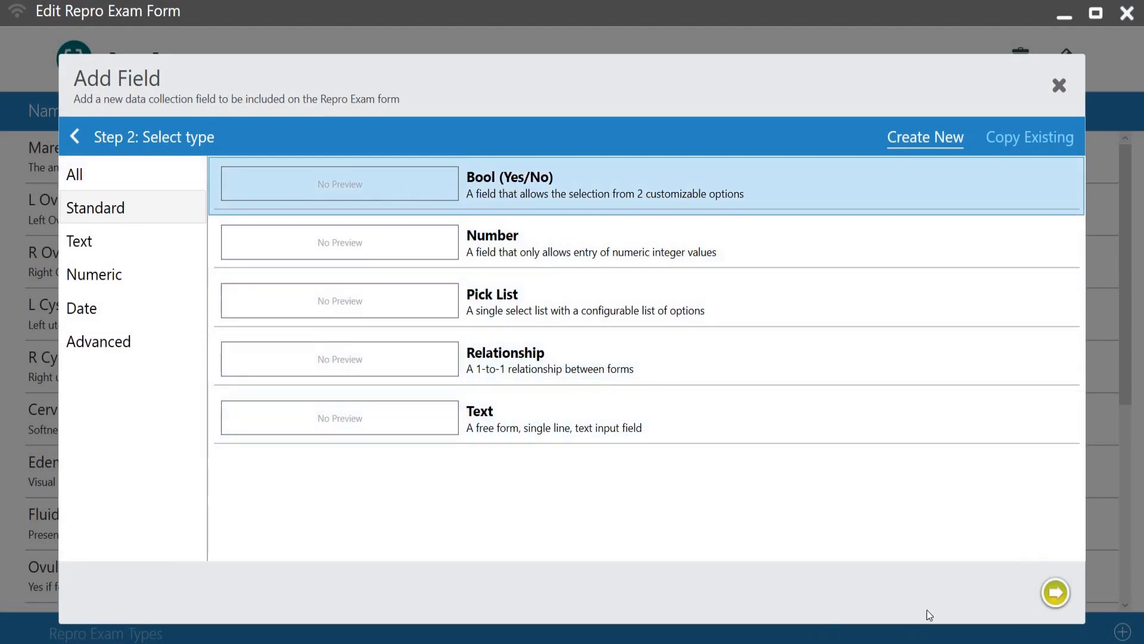
pyautogui.click(1061, 597)
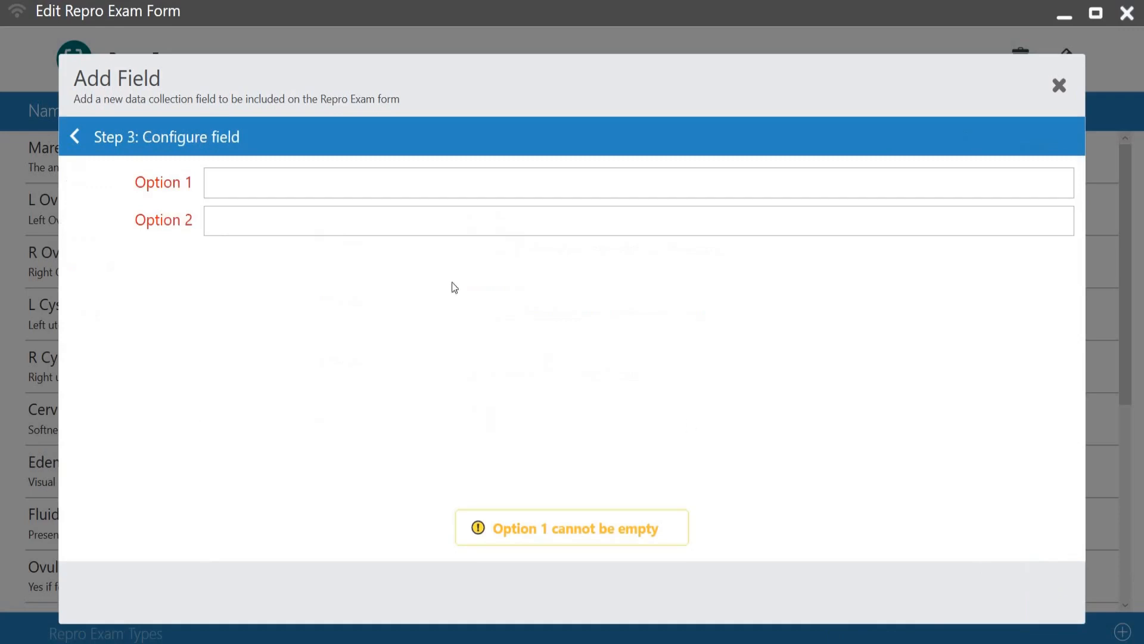
pyautogui.click(232, 184)
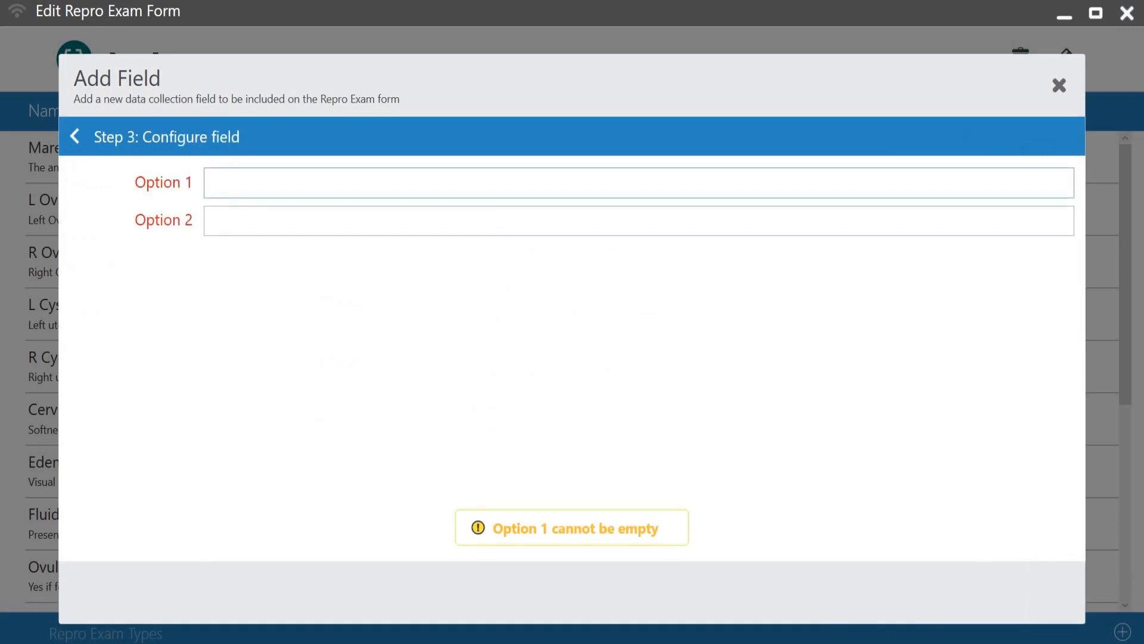
pyautogui.write('Yes')
pyautogui.press('Tab')
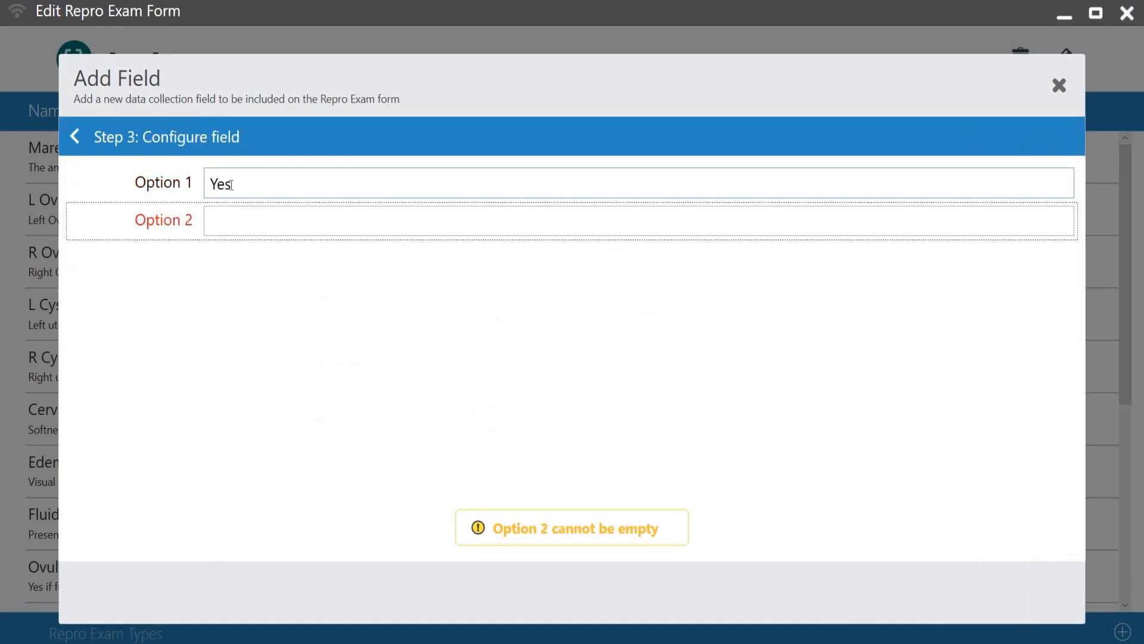
pyautogui.click(250, 220)
pyautogui.write('No')
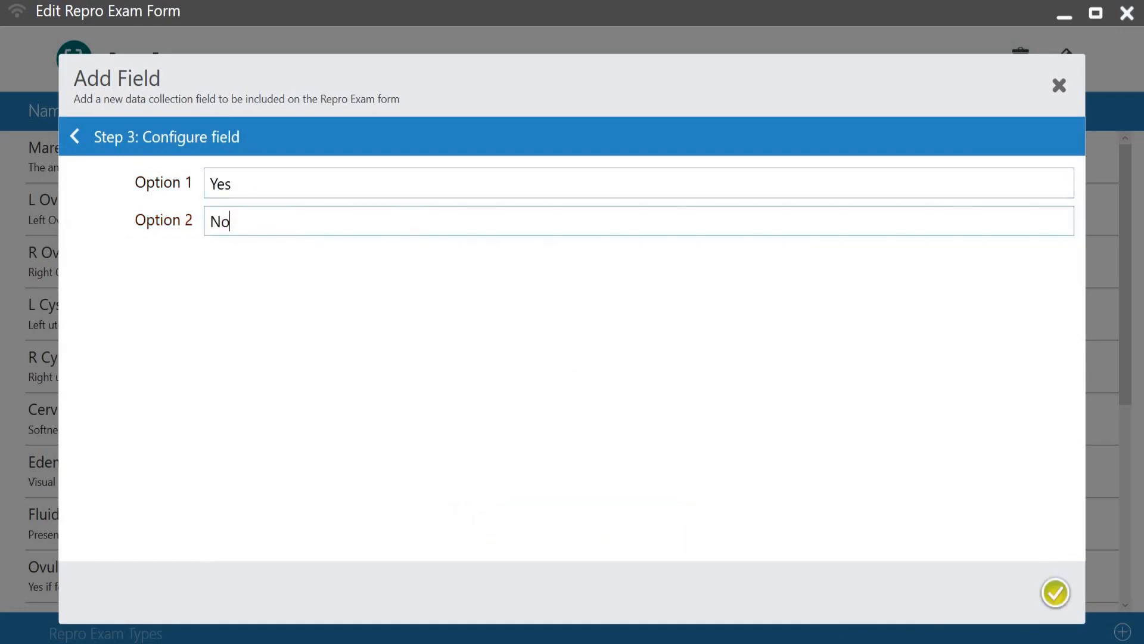
pyautogui.click(1057, 593)
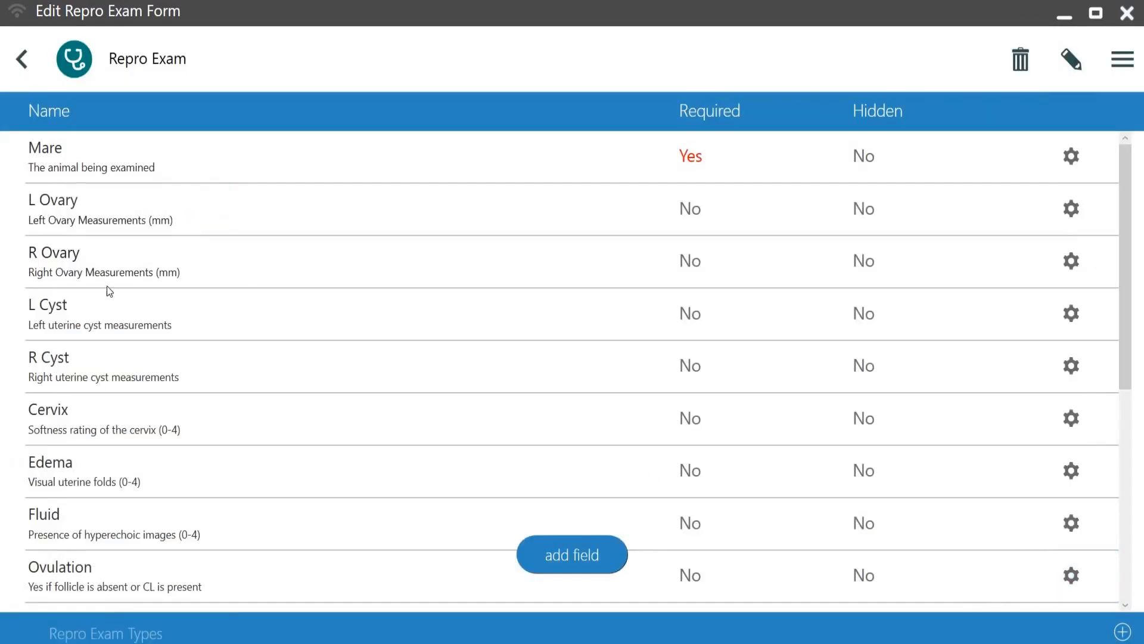
# Step: Move the Twins Present field up two positions so it sits above Notes and Images
pyautogui.scroll(-3, 190, 339)
pyautogui.scroll(-4, 200, 371)
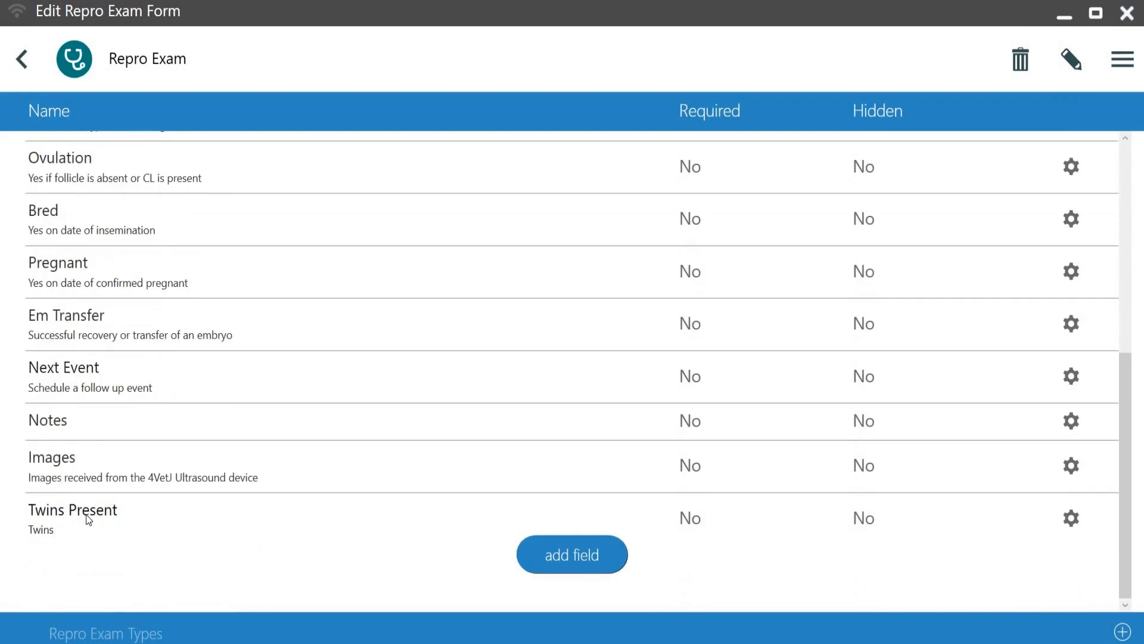
pyautogui.click(1072, 517)
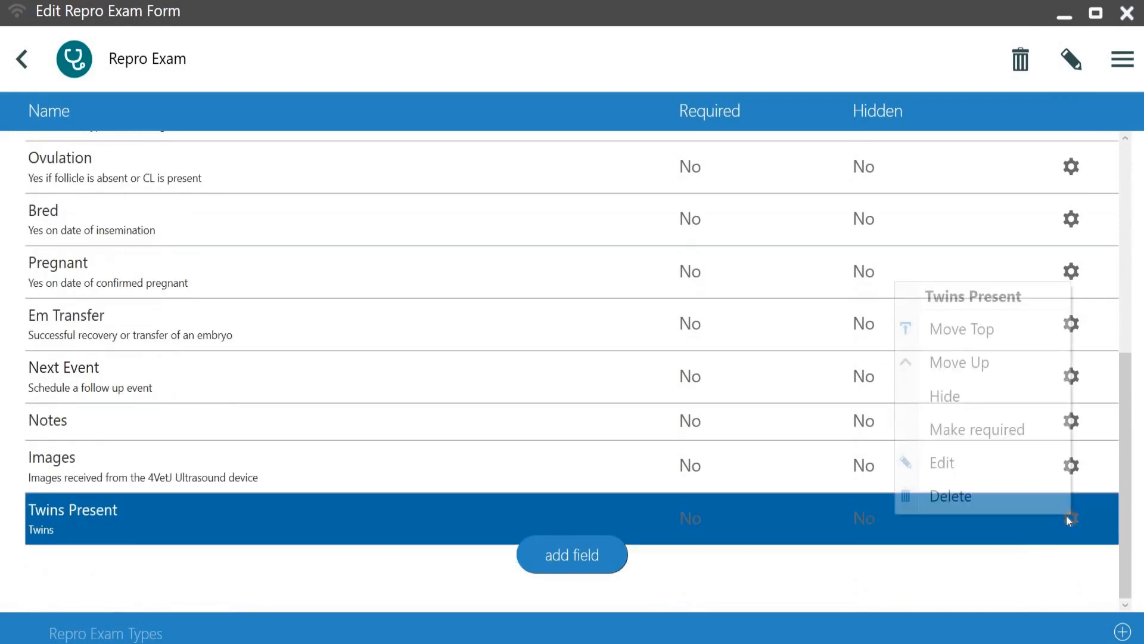
pyautogui.click(970, 364)
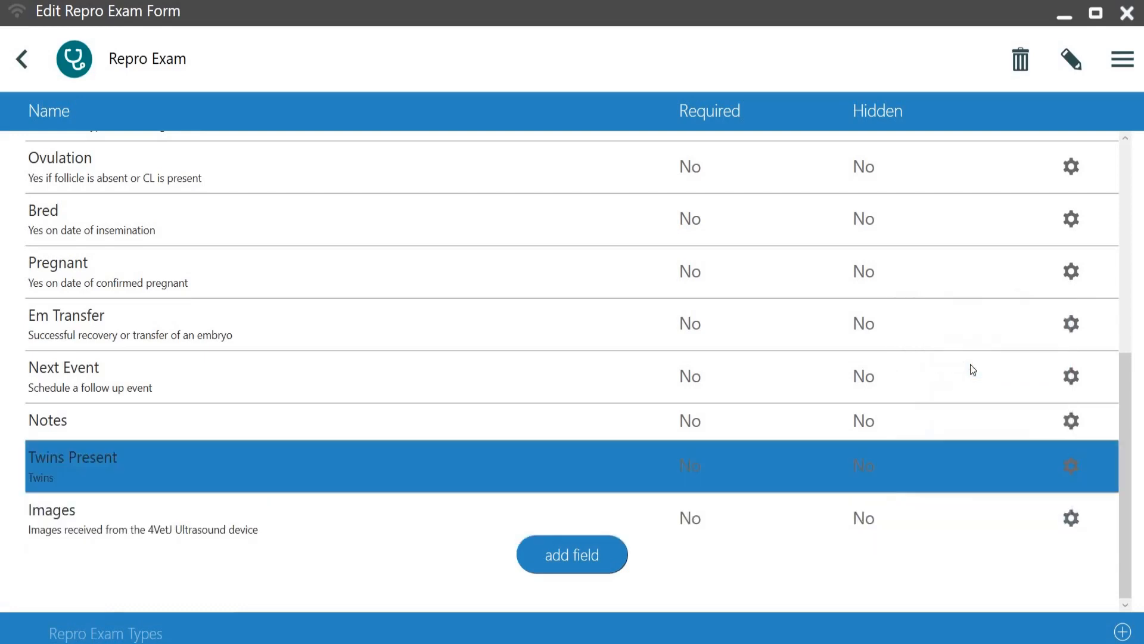
pyautogui.click(1072, 468)
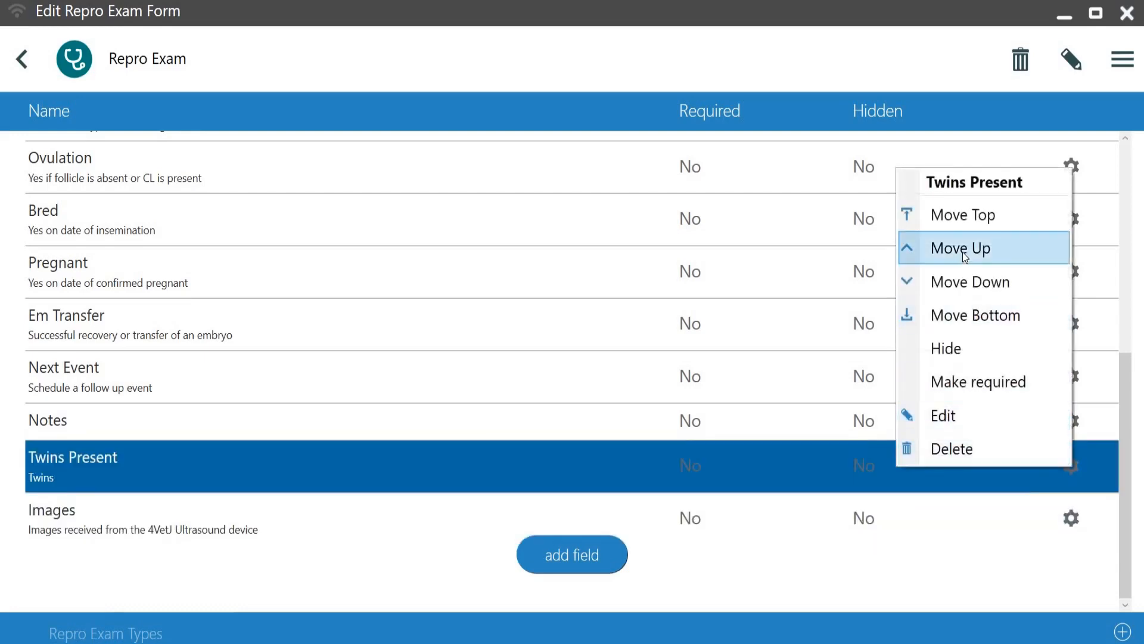
pyautogui.click(963, 252)
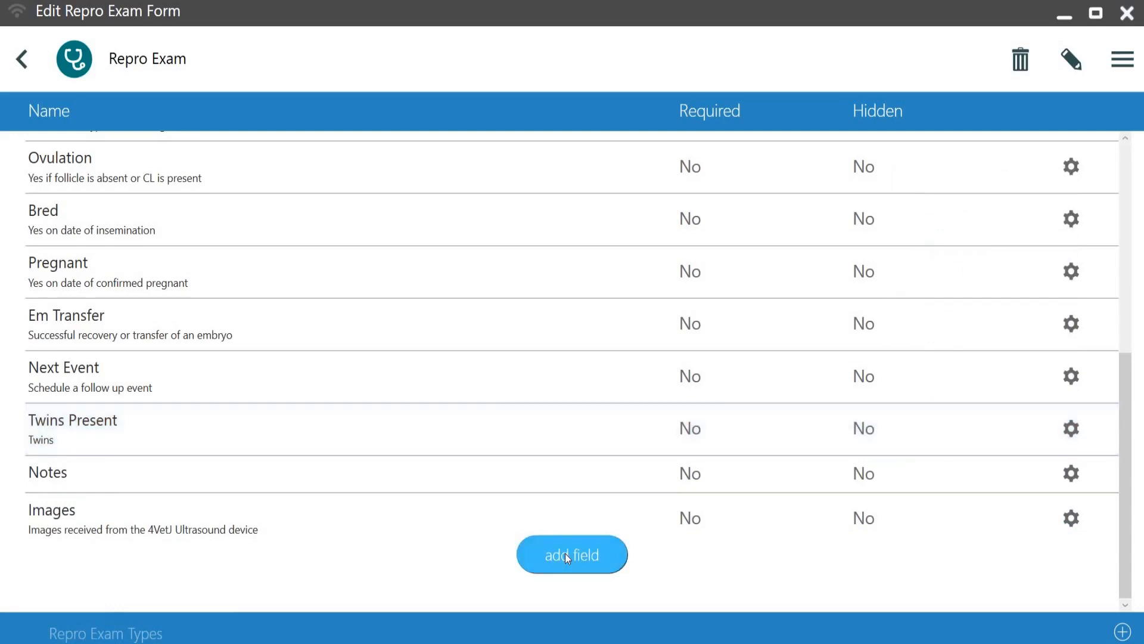
# Step: Leave the form editor and close the Edit Forms and Settings dialogs
pyautogui.click(23, 56)
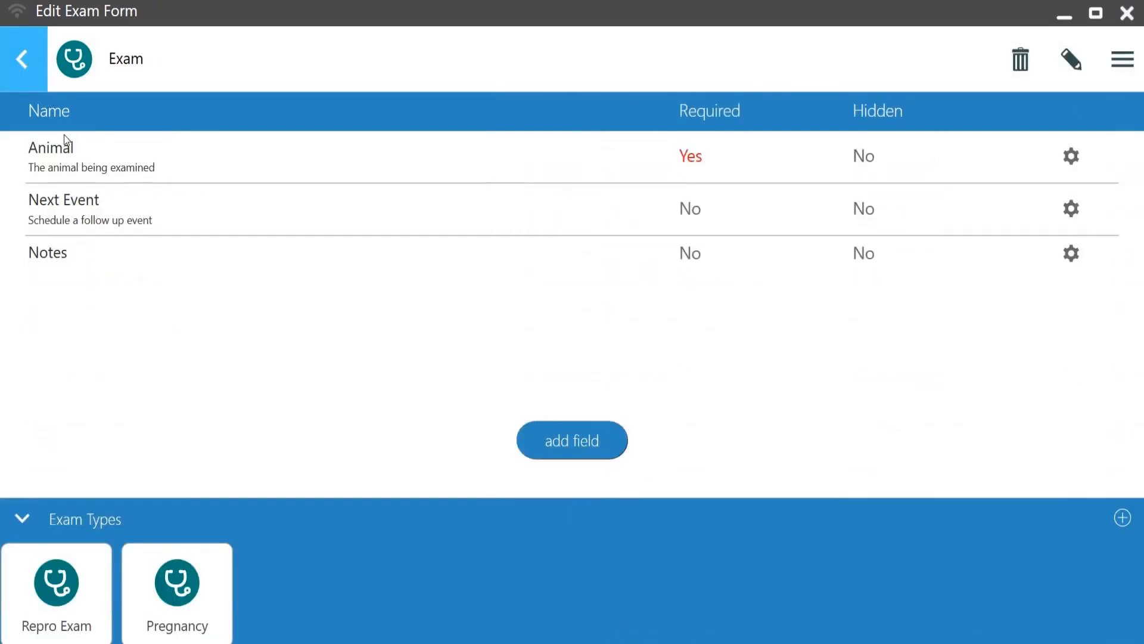
pyautogui.click(1116, 55)
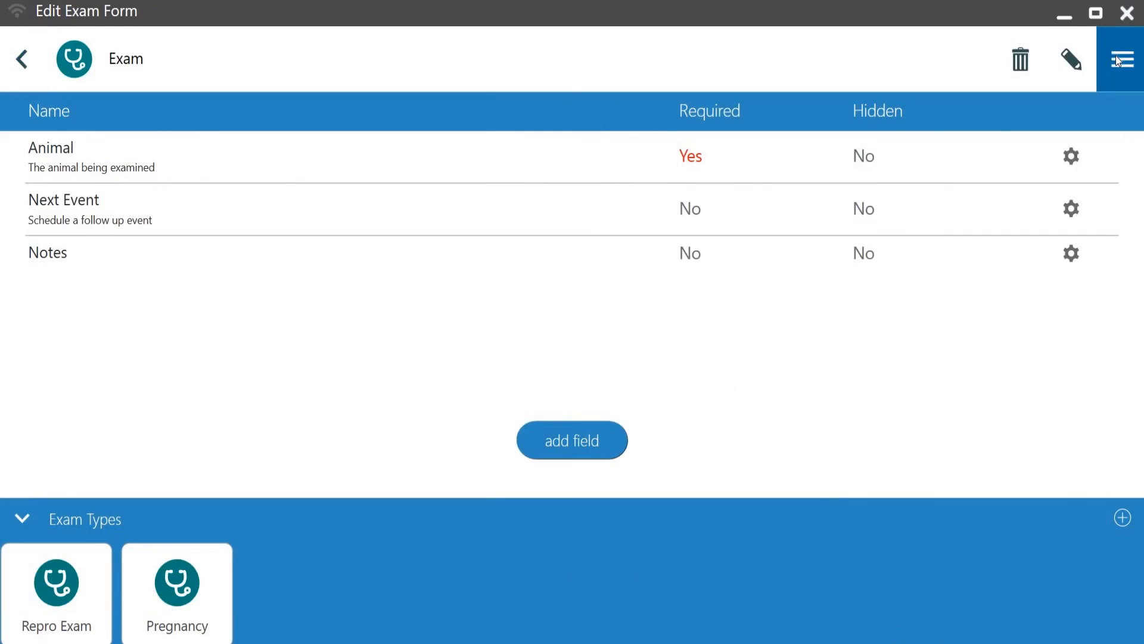
pyautogui.click(1038, 97)
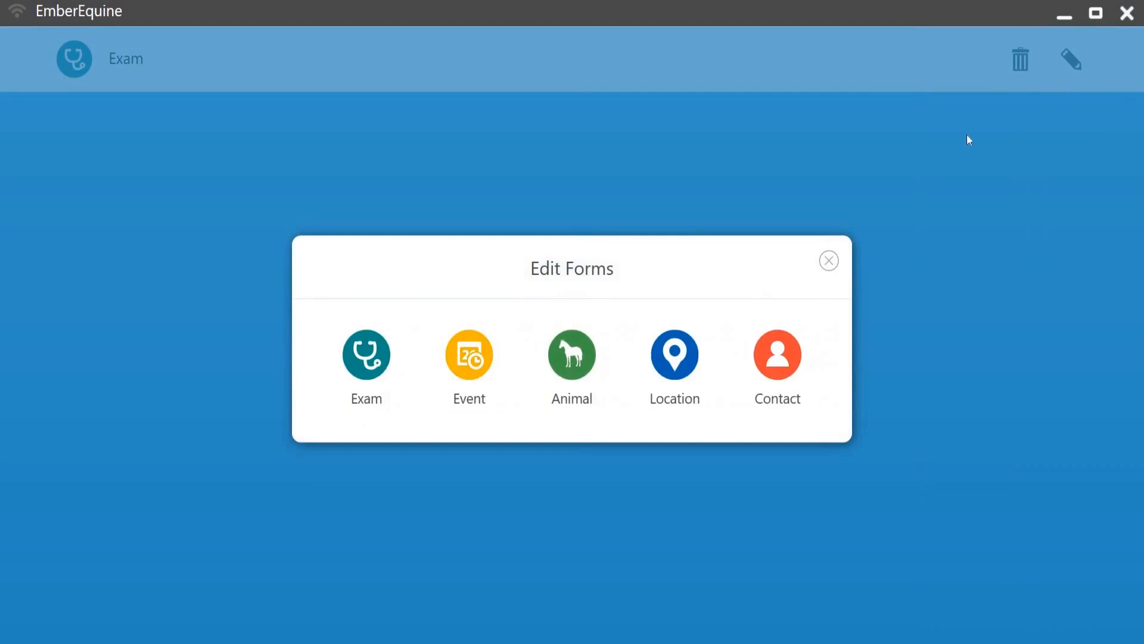
pyautogui.click(826, 261)
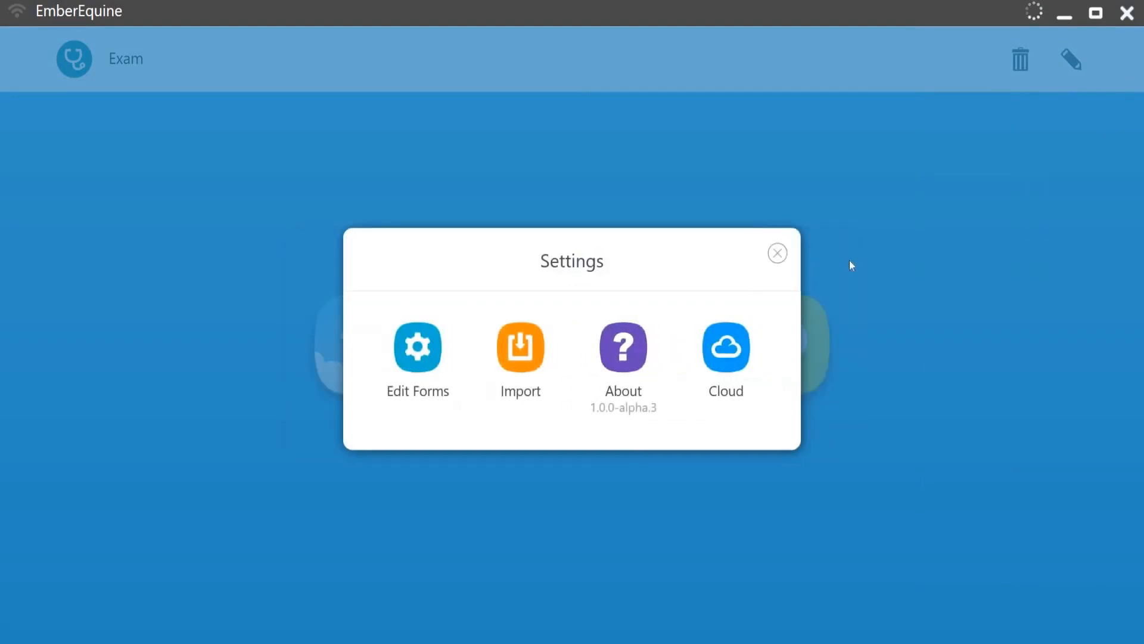
pyautogui.click(778, 252)
# Step: Start a new repro exam for Lucy at Horse Valley Ranch and check the new Twins Present column
pyautogui.click(356, 347)
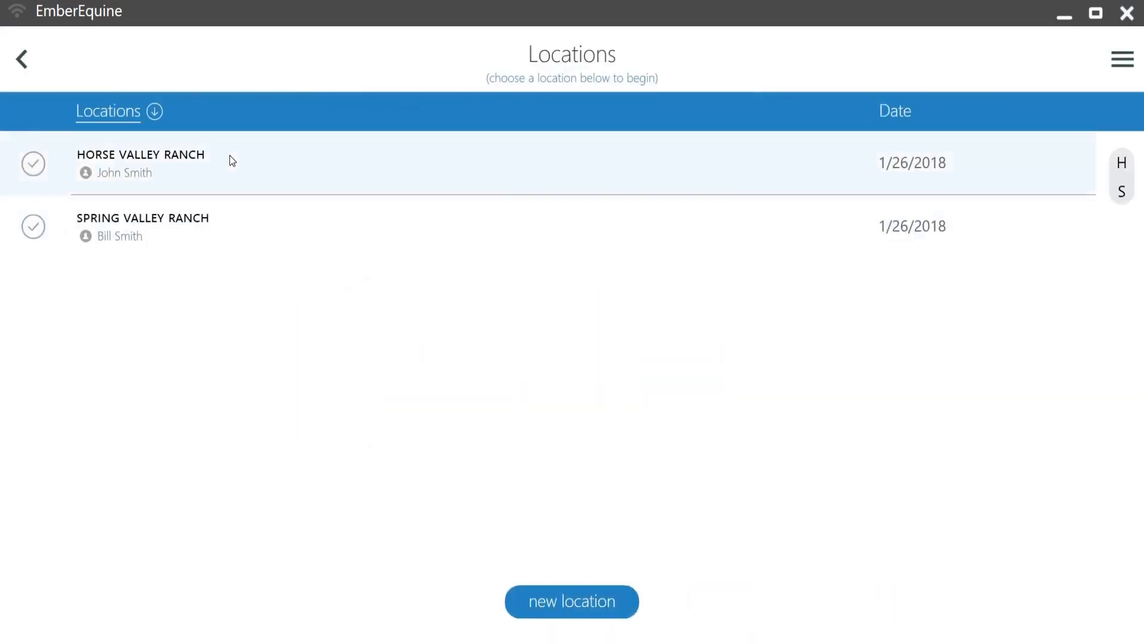
pyautogui.click(230, 157)
pyautogui.click(241, 174)
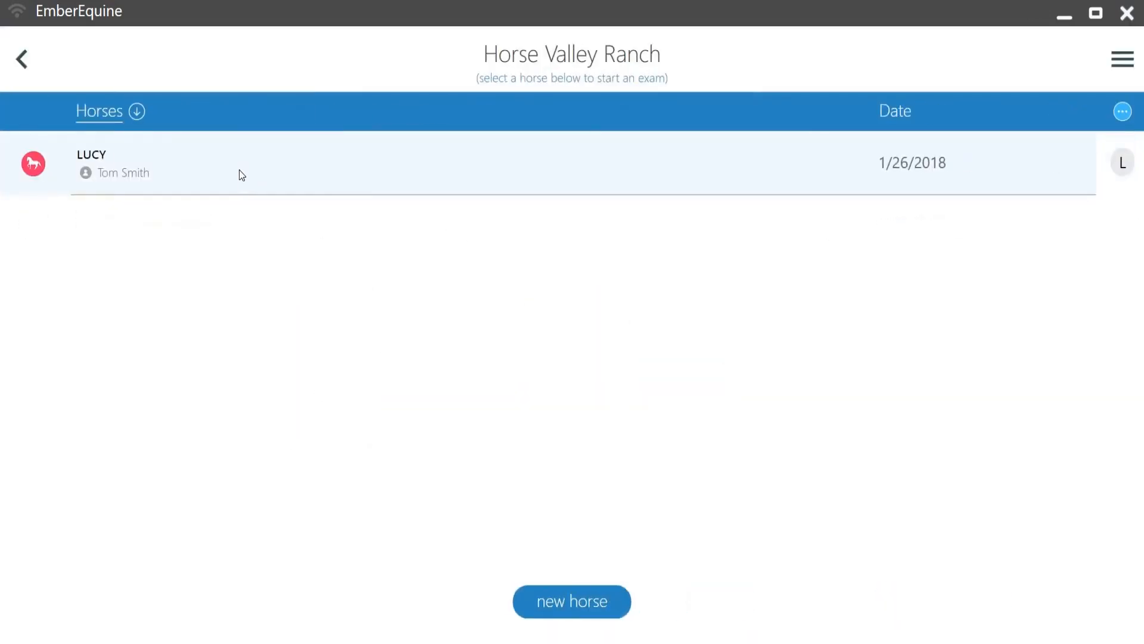
pyautogui.click(574, 600)
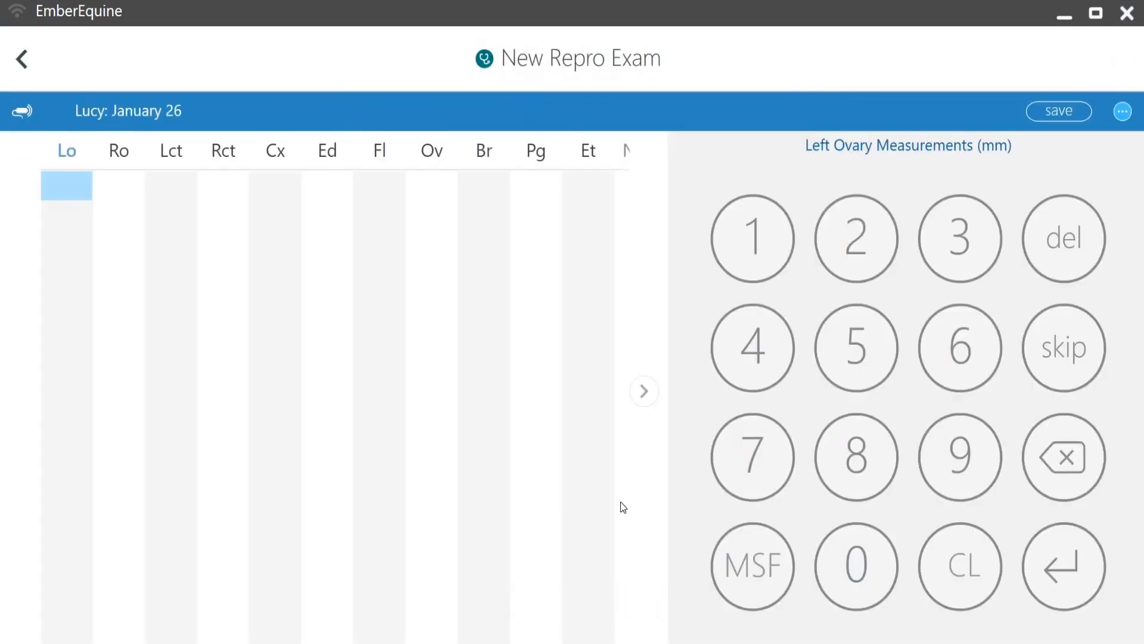
pyautogui.click(640, 392)
pyautogui.click(639, 392)
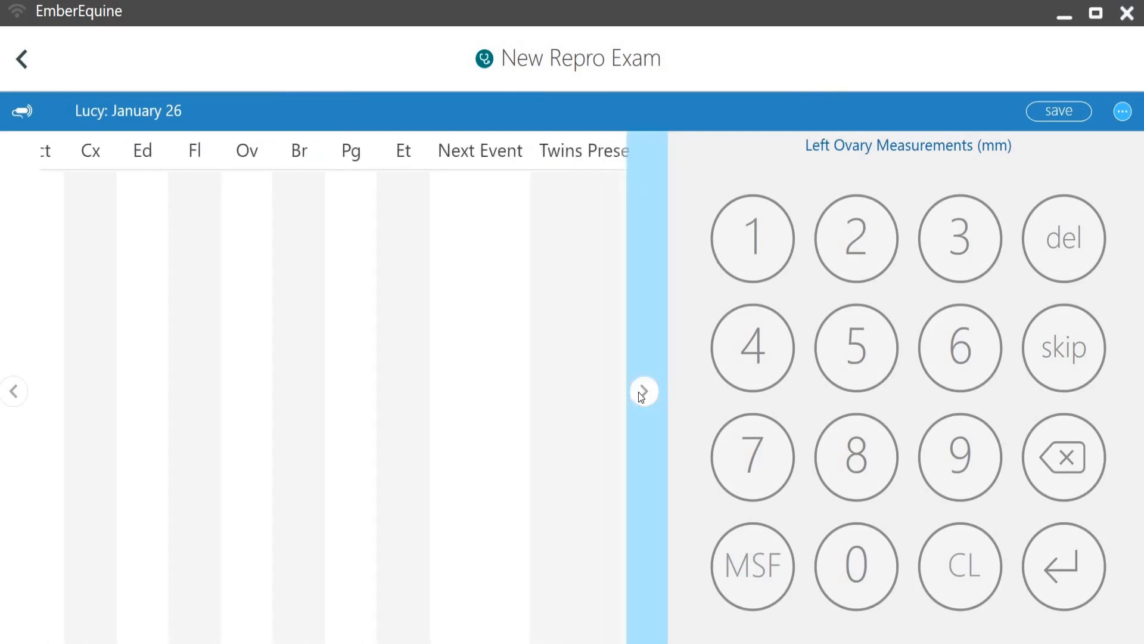
pyautogui.click(505, 150)
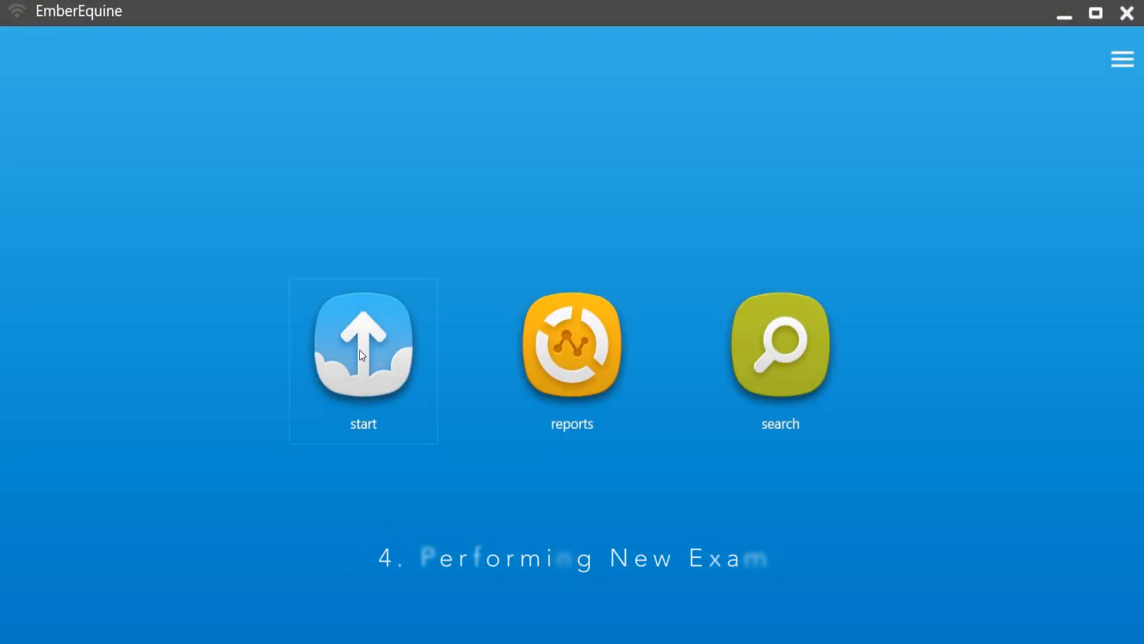
# Step: Open Lucy's exam history from the Horse Valley Ranch location
pyautogui.click(361, 350)
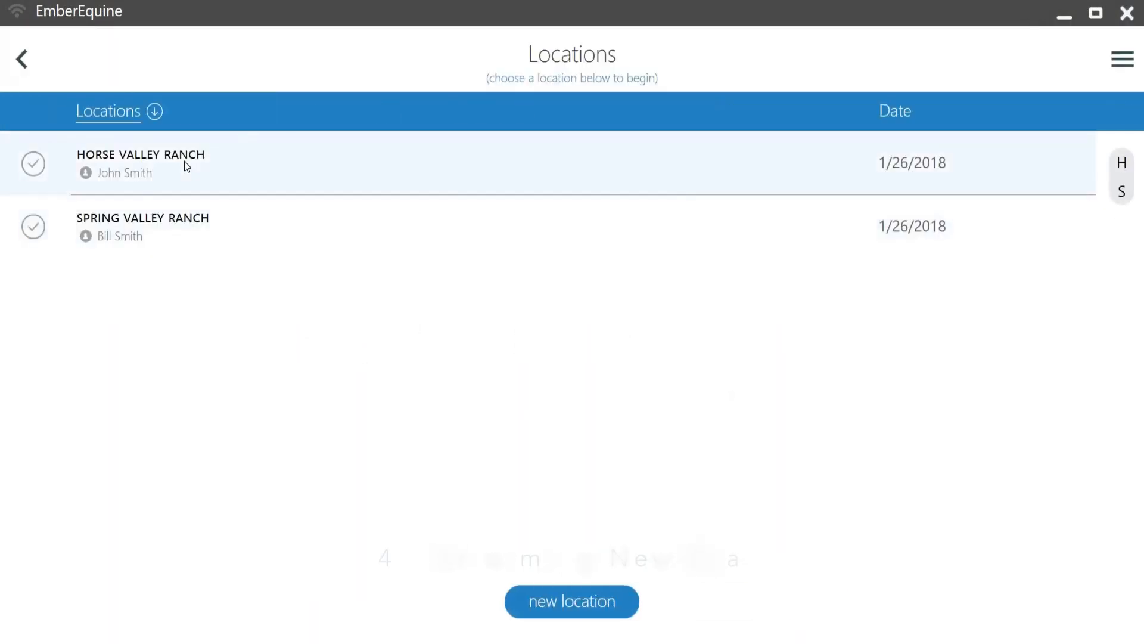
pyautogui.click(178, 162)
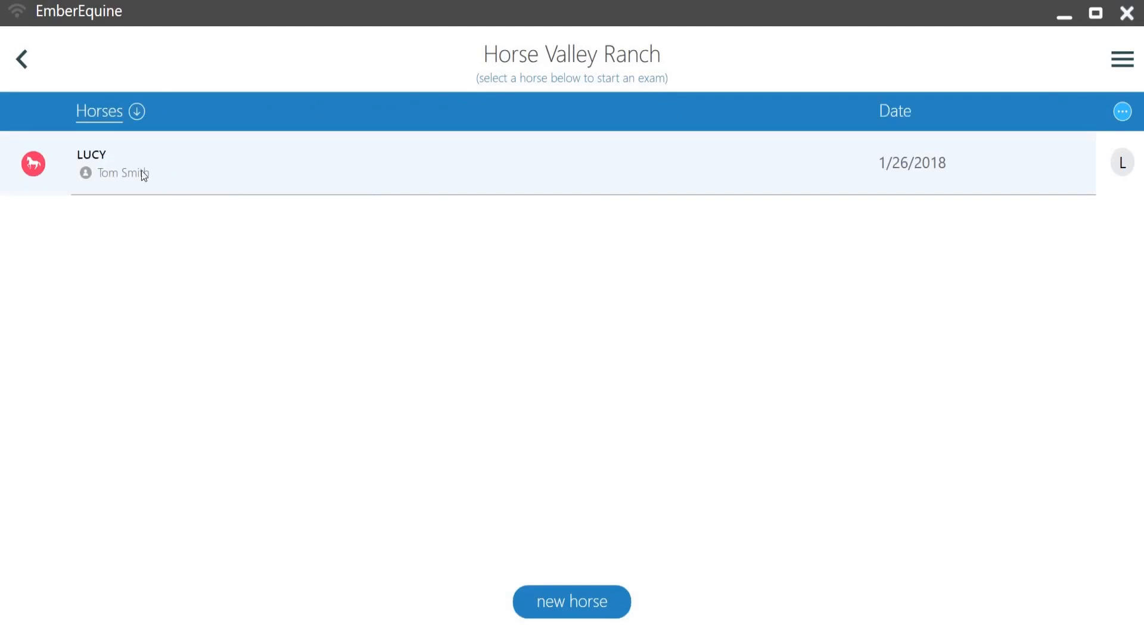
pyautogui.click(103, 160)
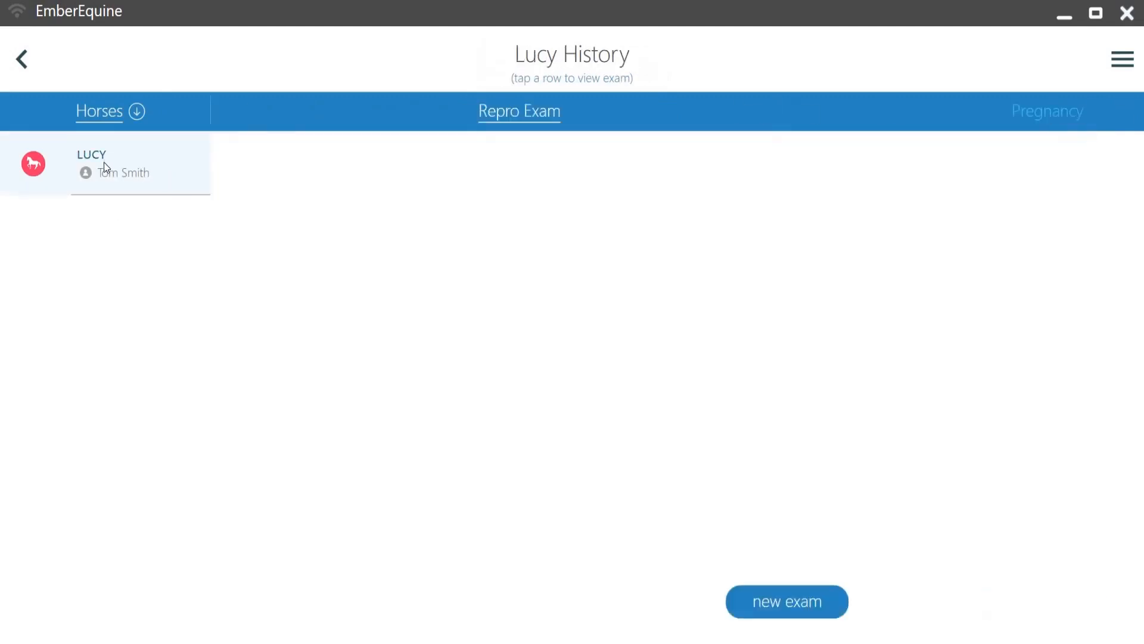
# Step: Start a new repro exam for Lucy and enter left ovary measurements of 35, 15 and 22 mm
pyautogui.click(570, 606)
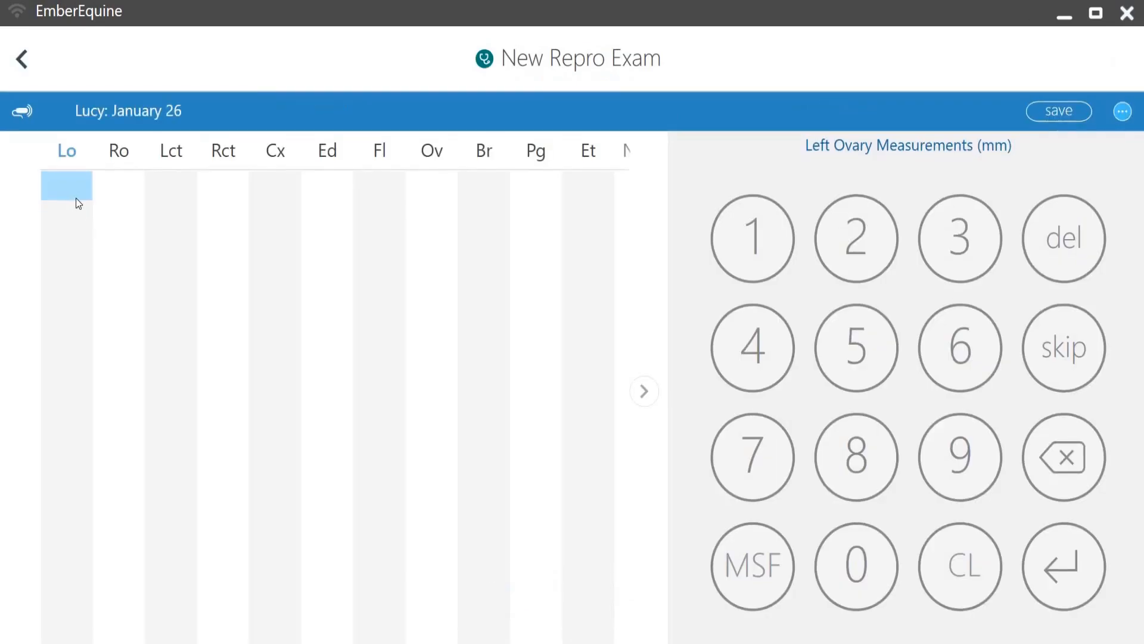
pyautogui.click(644, 390)
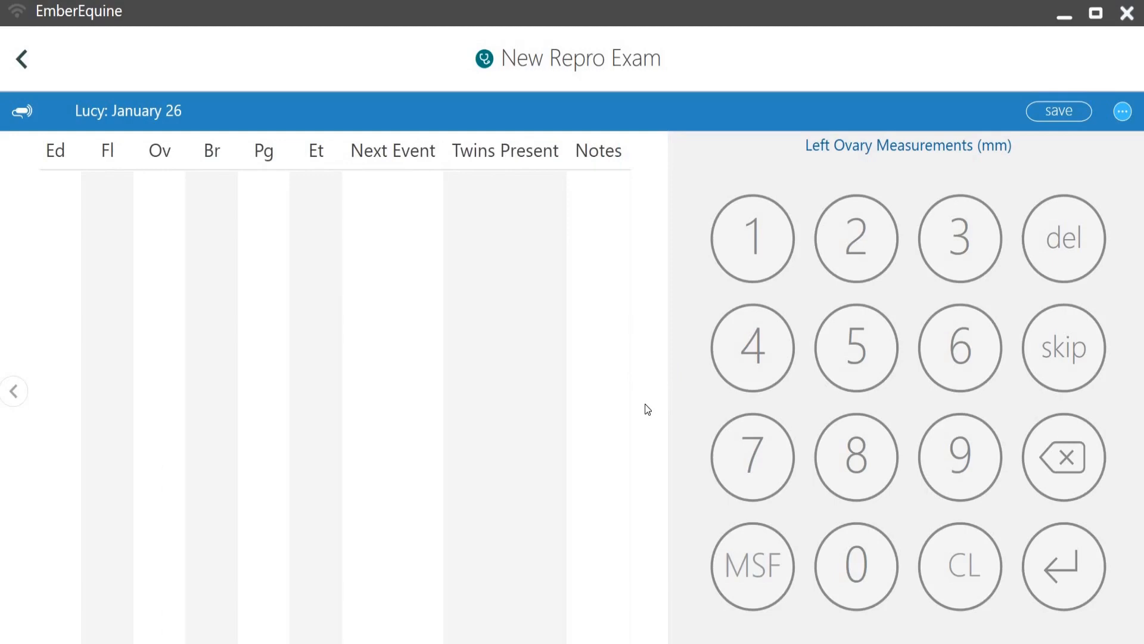
pyautogui.click(13, 391)
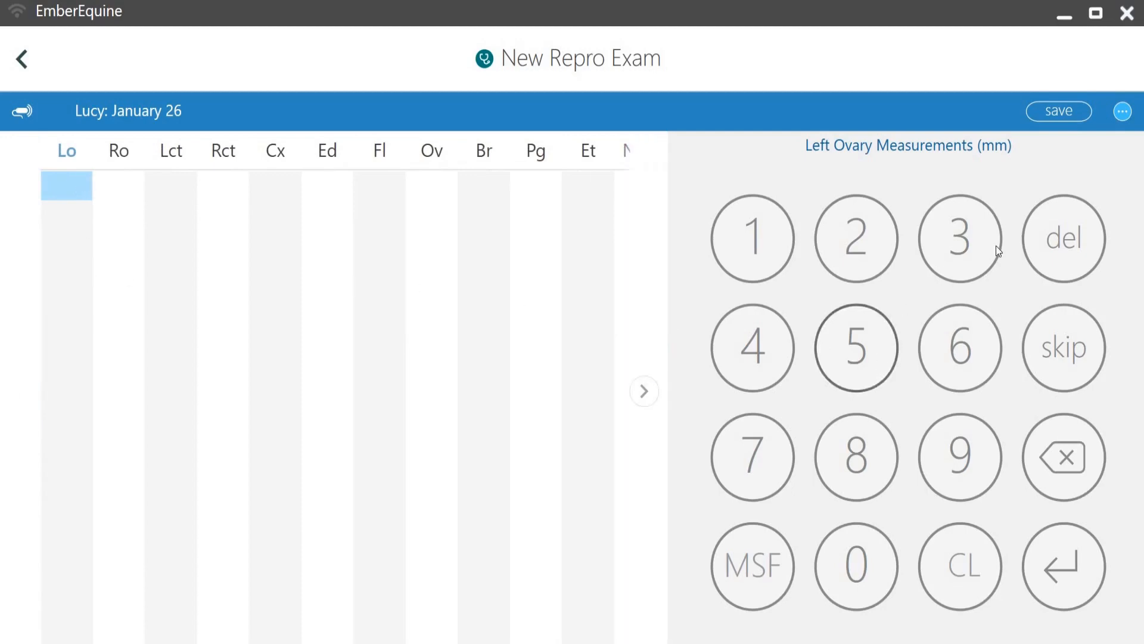
pyautogui.click(951, 239)
pyautogui.click(861, 349)
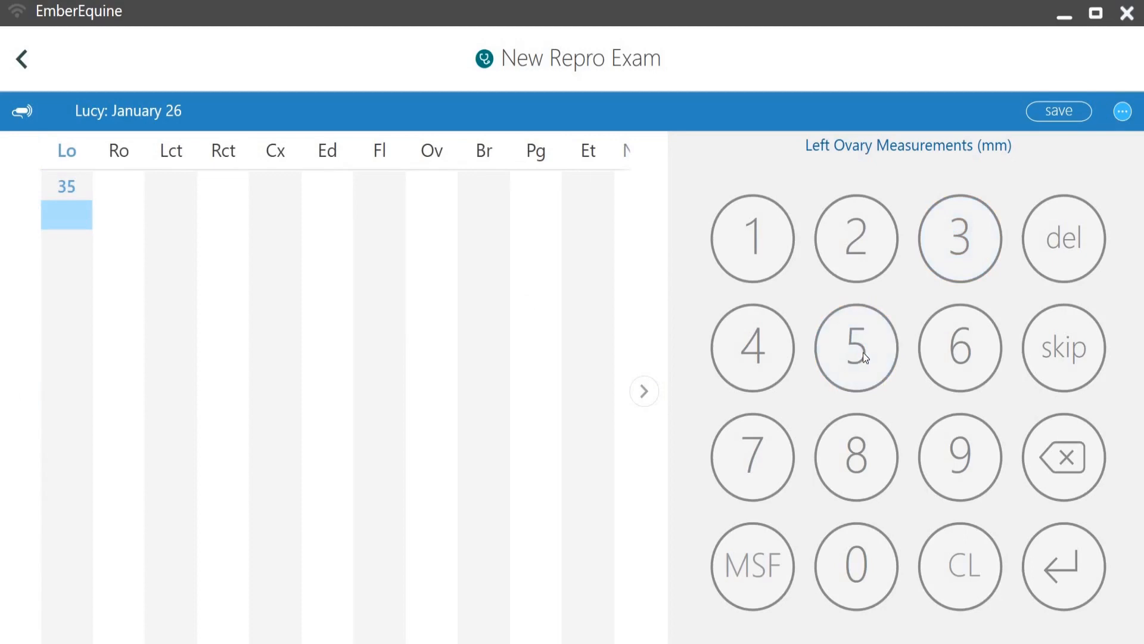
pyautogui.write('15 ')
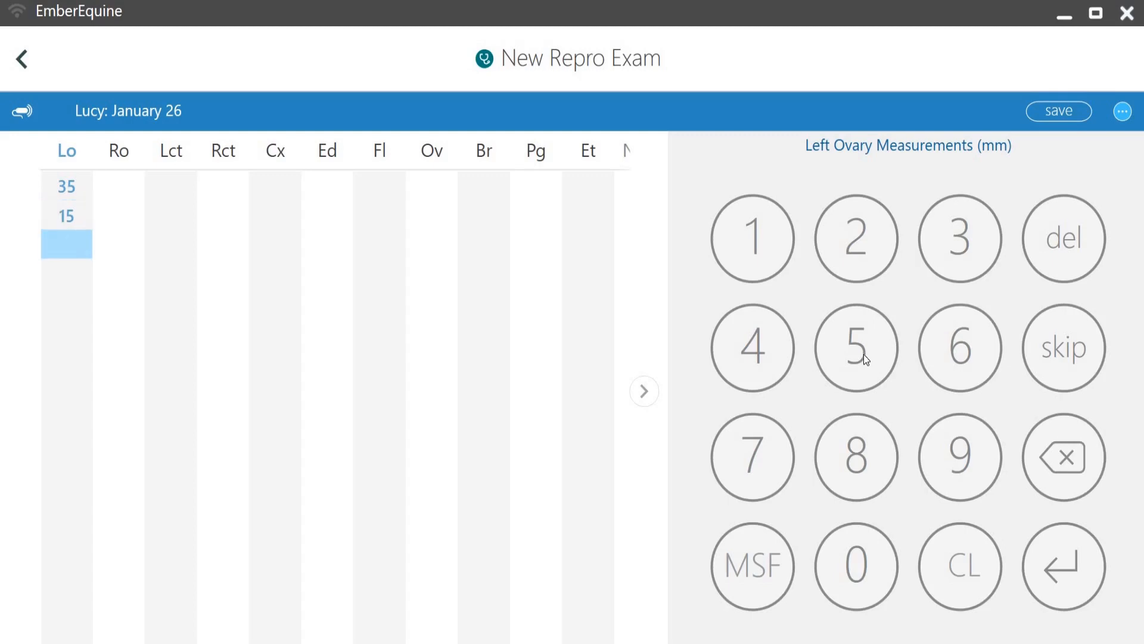
pyautogui.write('22')
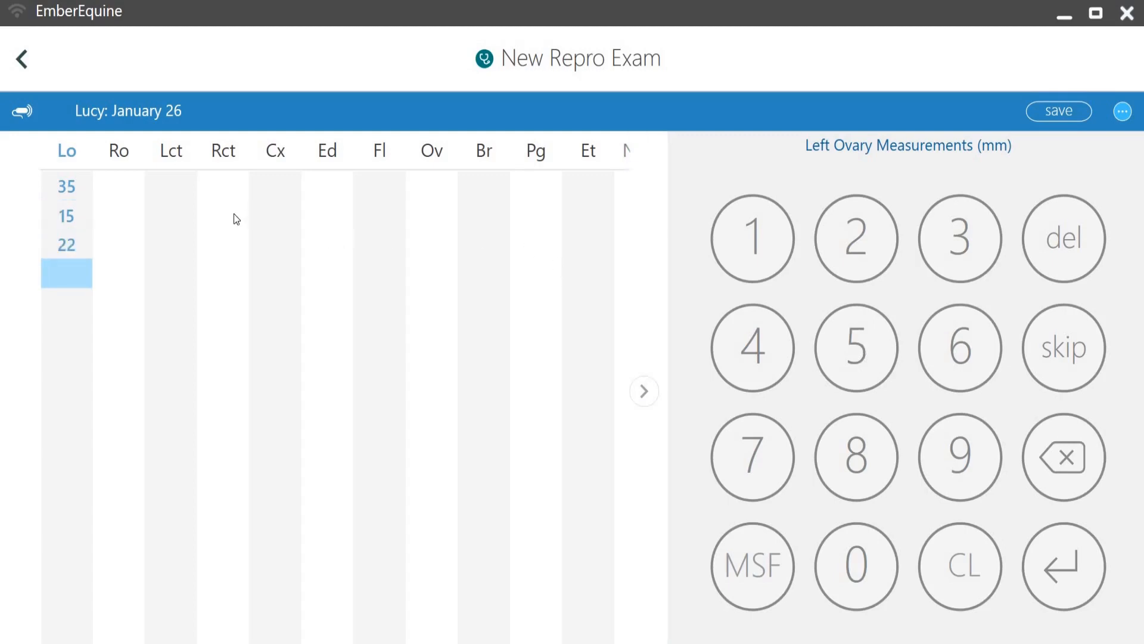
pyautogui.press('Return')
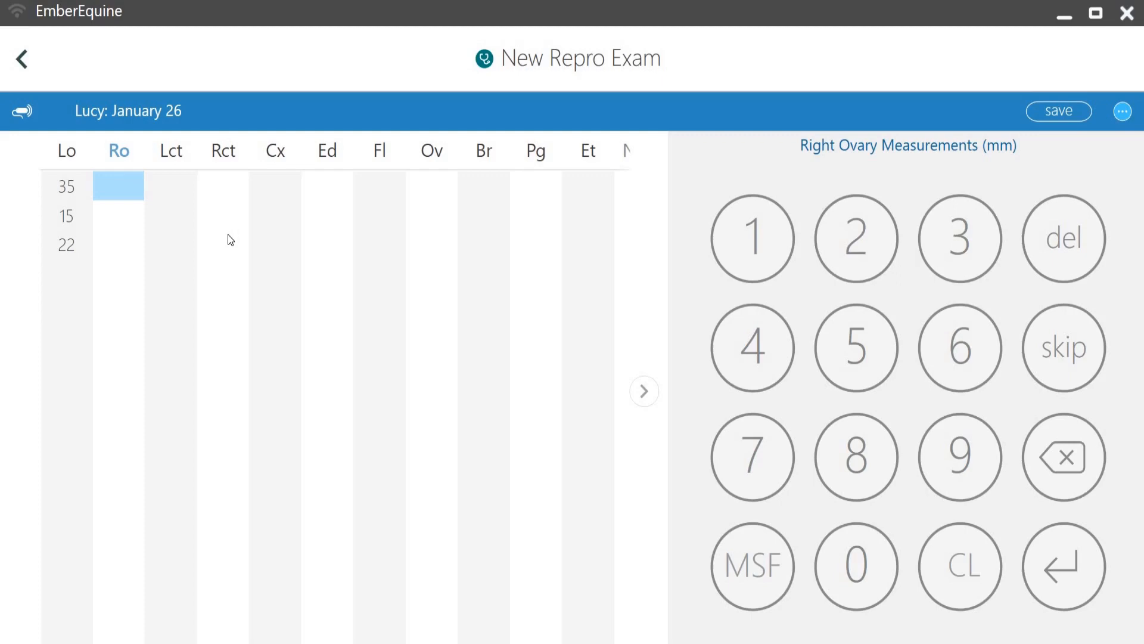
# Step: Enter a right ovary measurement of 34 mm and left and right uterine cyst measurements of 22 each
pyautogui.write('34')
pyautogui.press('Return')
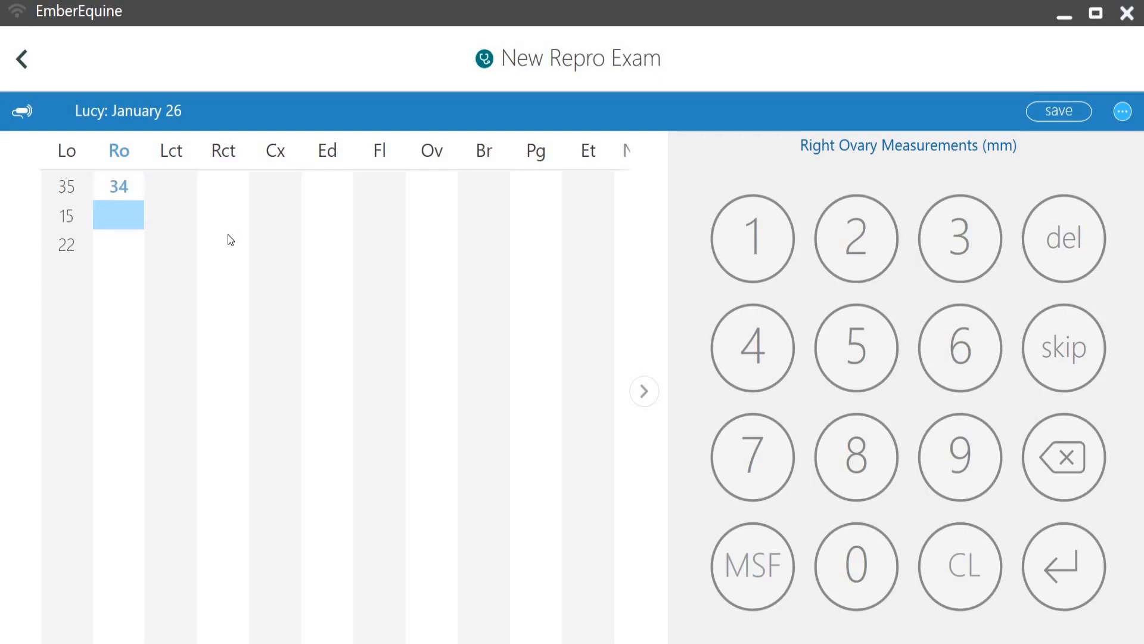
pyautogui.press('Return')
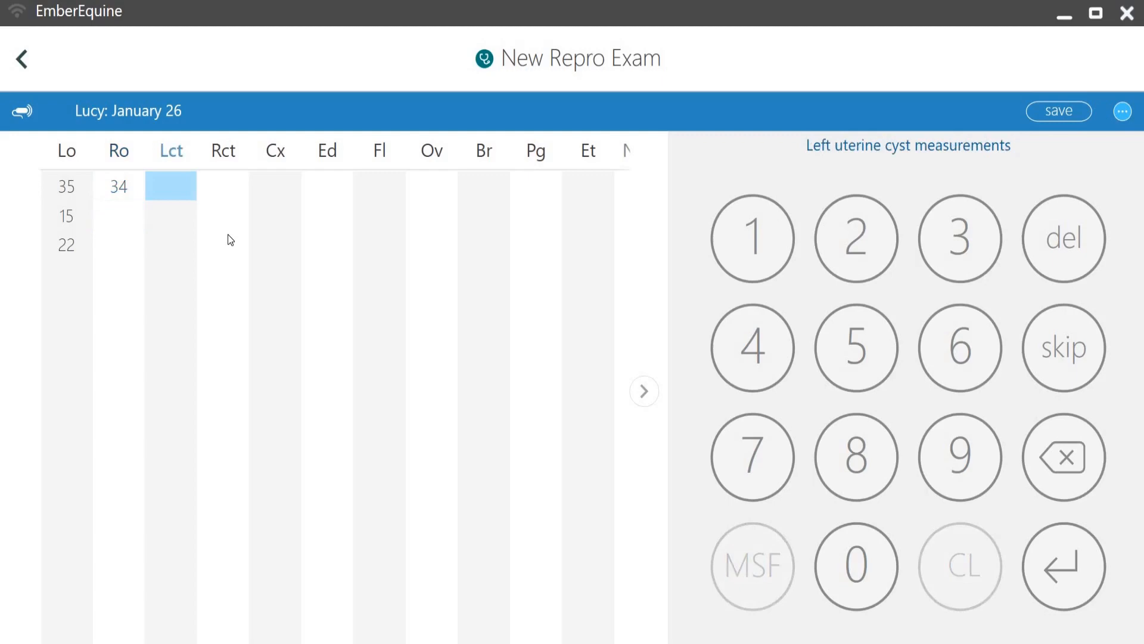
pyautogui.write('22')
pyautogui.press('Return')
pyautogui.press('Return')
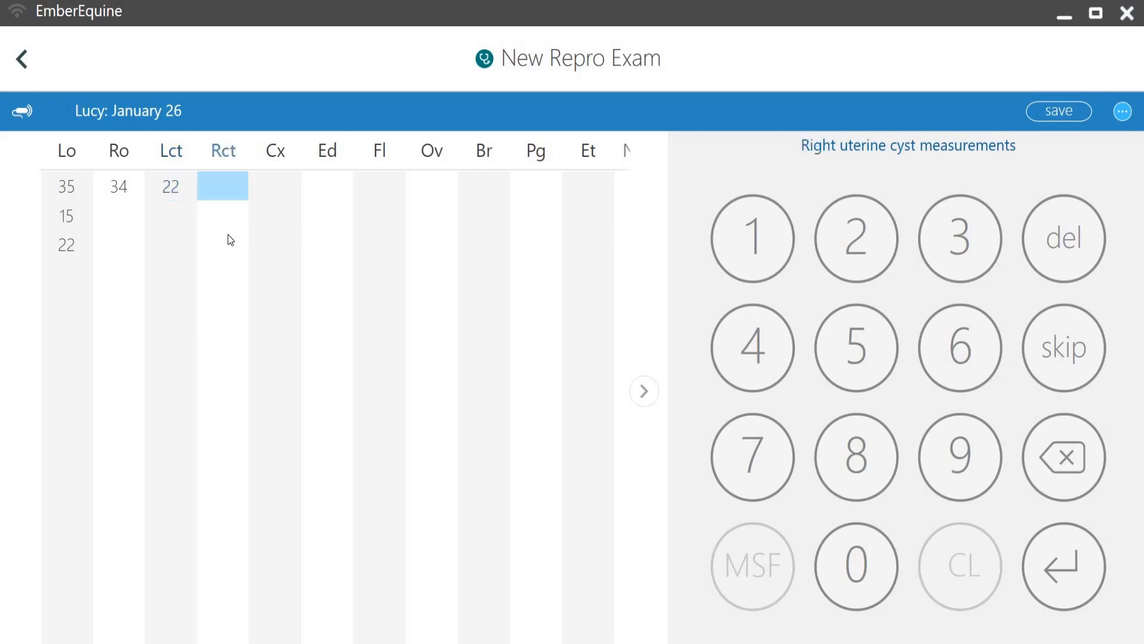
pyautogui.write('22')
pyautogui.press('Return')
pyautogui.press('Return')
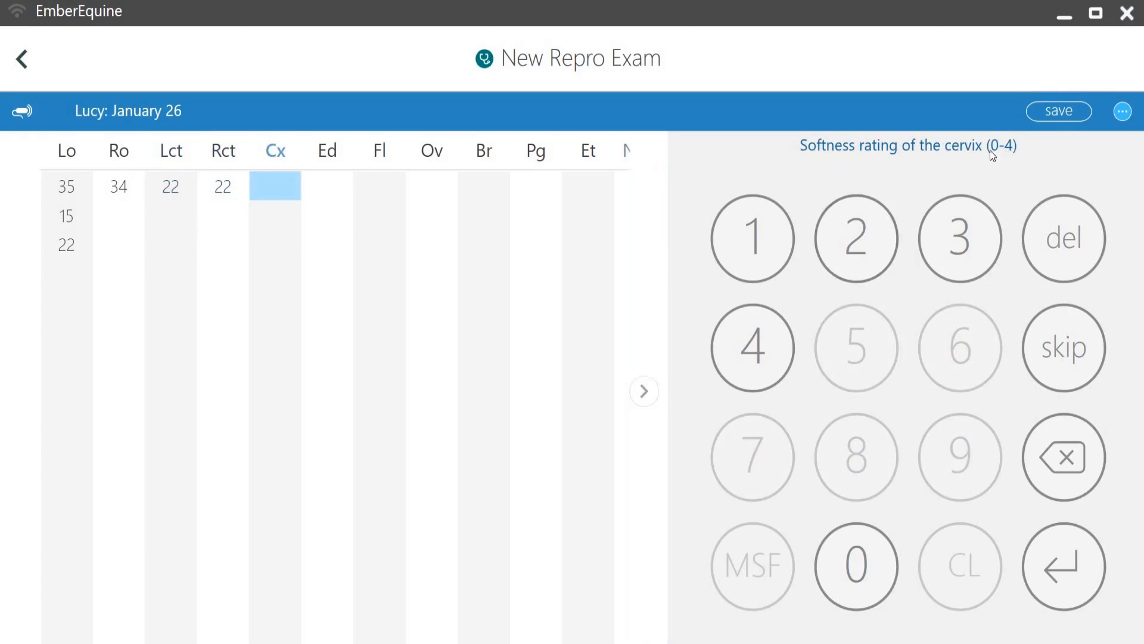
# Step: Rate Cx, Ed and Fl as 0 and answer No for Ov, Br, Pg and Et
pyautogui.click(858, 565)
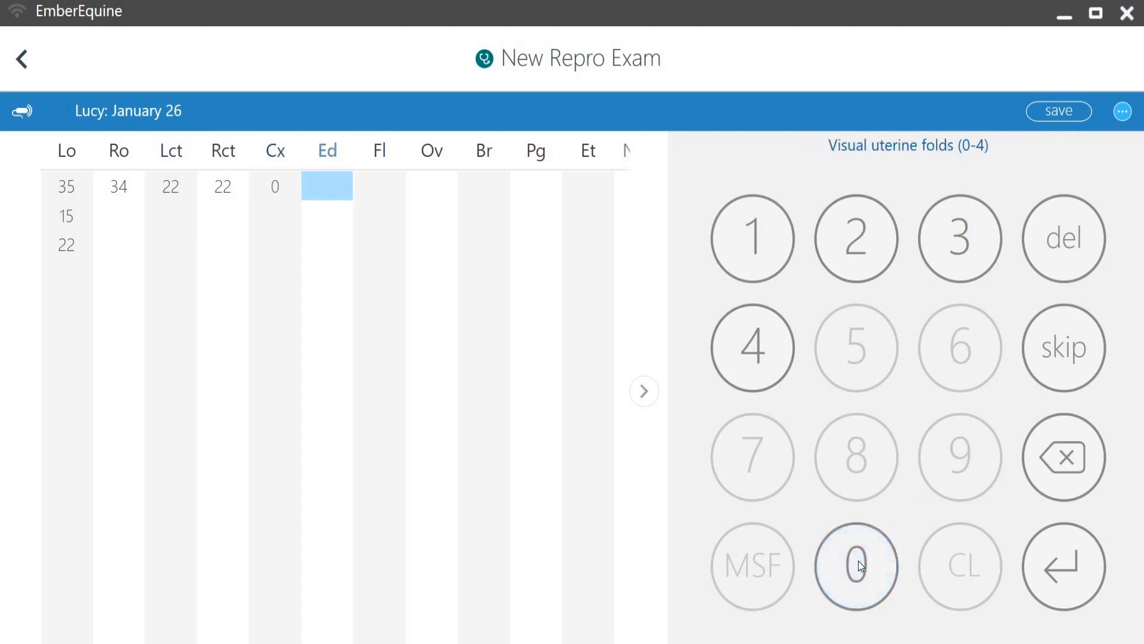
pyautogui.click(858, 565)
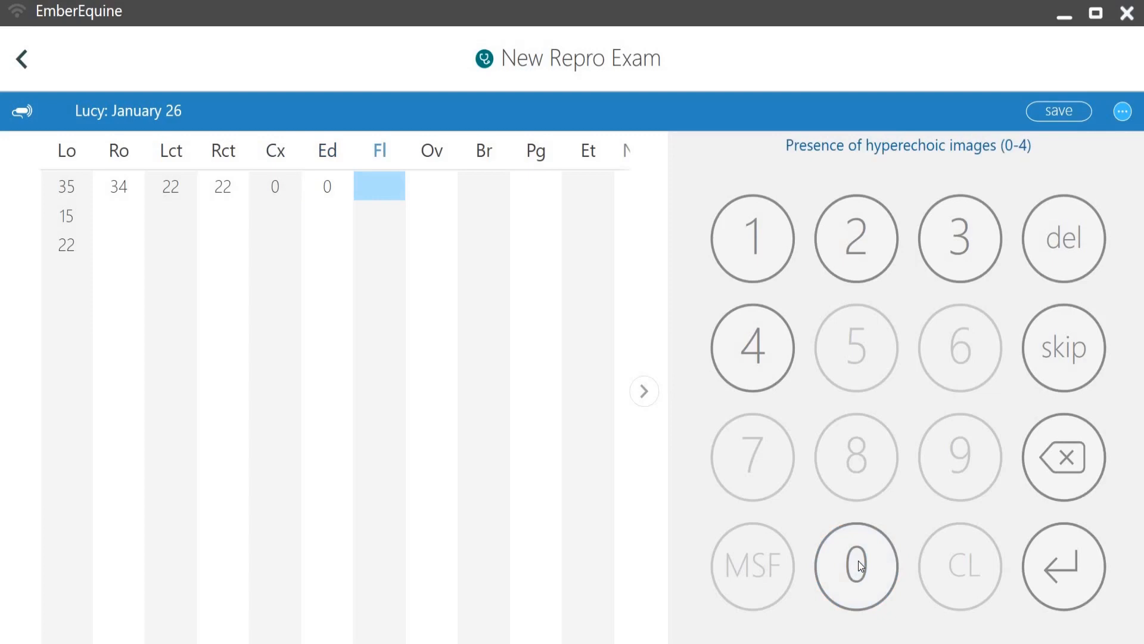
pyautogui.click(859, 565)
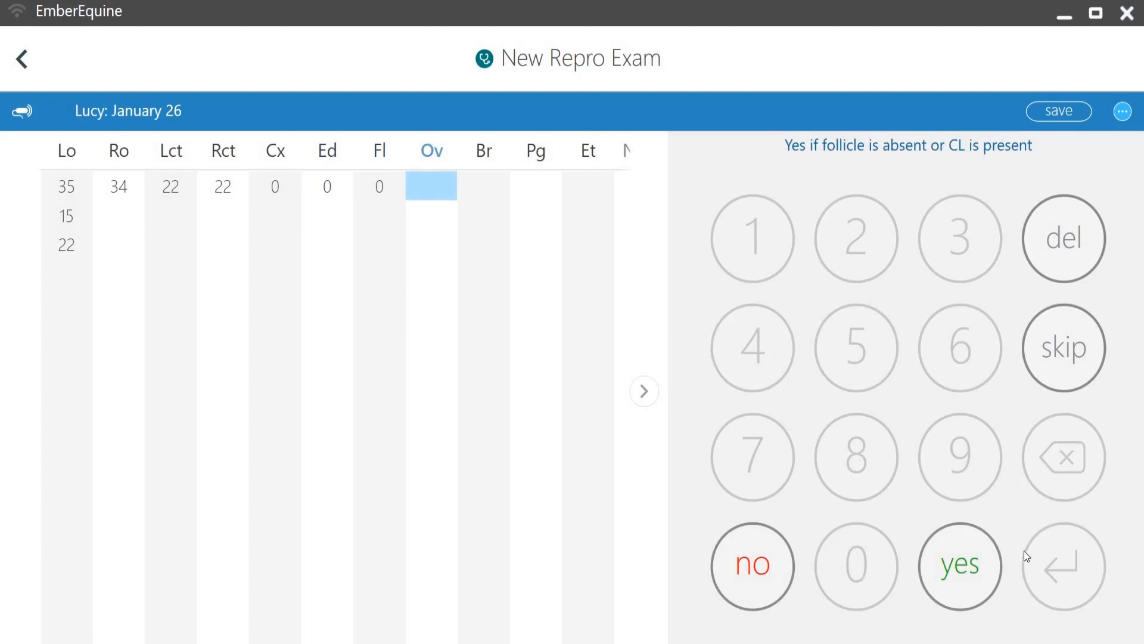
pyautogui.click(776, 566)
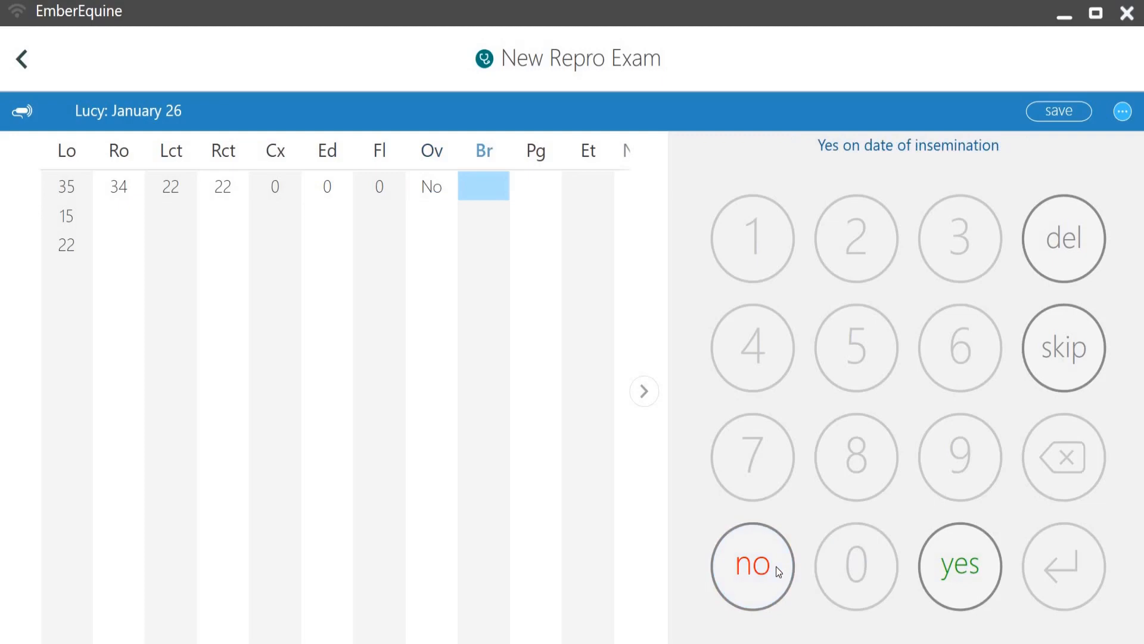
pyautogui.click(753, 565)
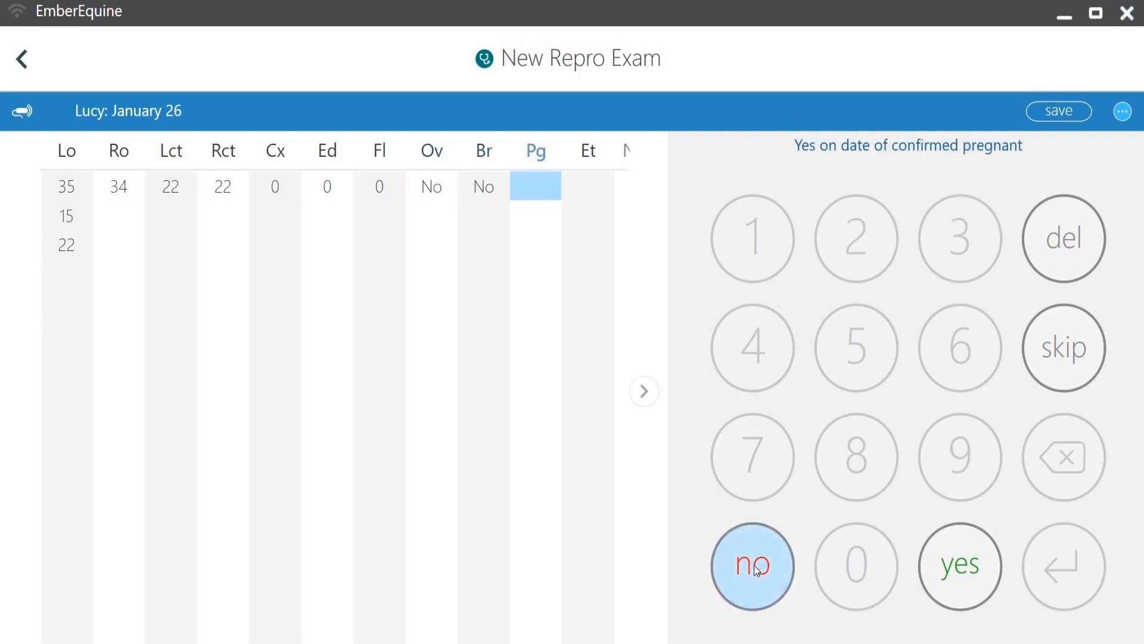
pyautogui.click(754, 566)
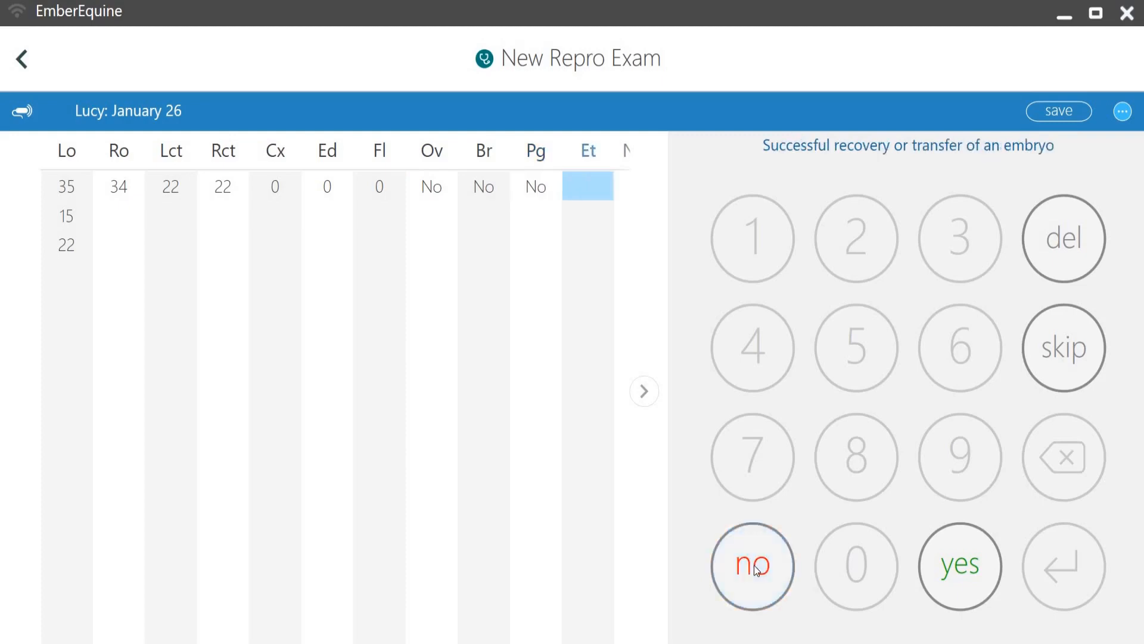
pyautogui.click(753, 565)
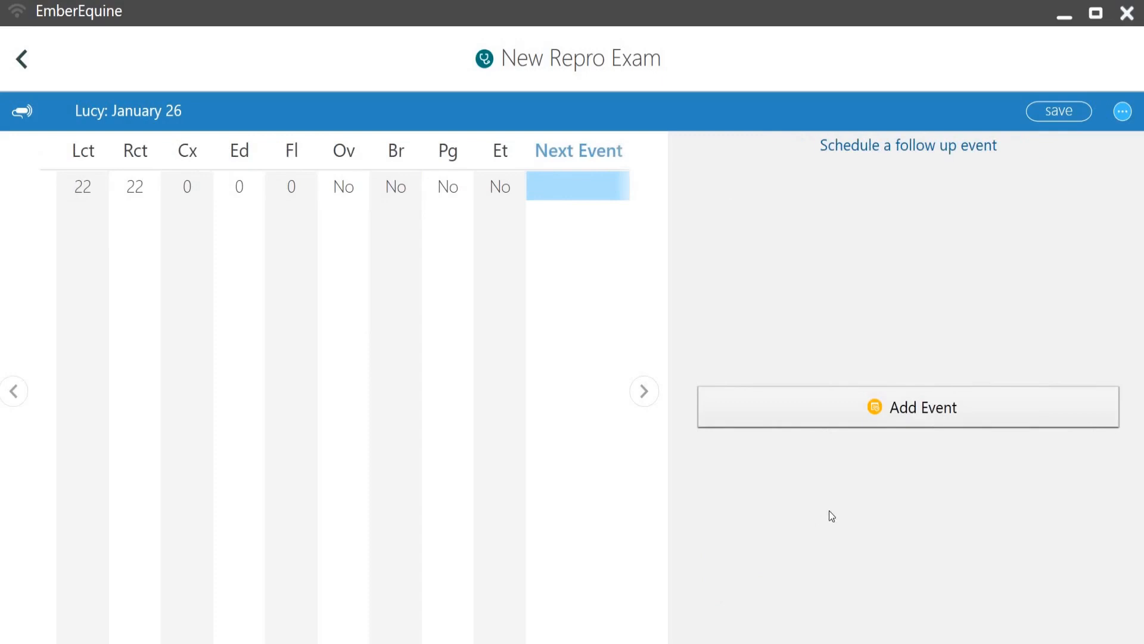
# Step: Add a follow-up event scheduled for 02/14/2018 with the reason Preg Check
pyautogui.click(868, 406)
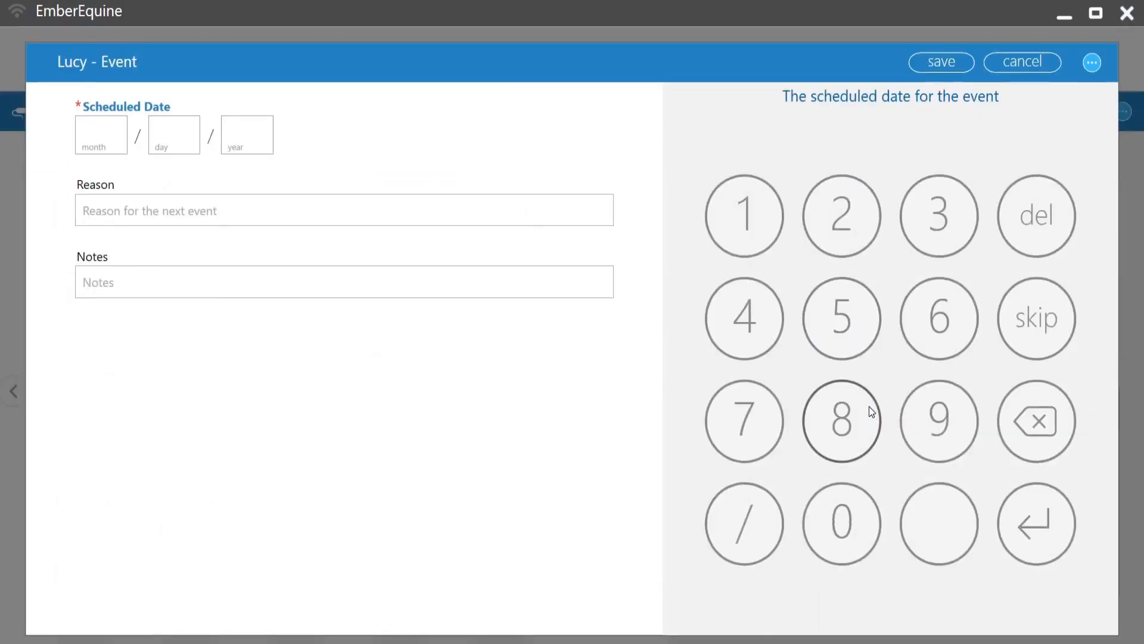
pyautogui.click(113, 134)
pyautogui.write('0')
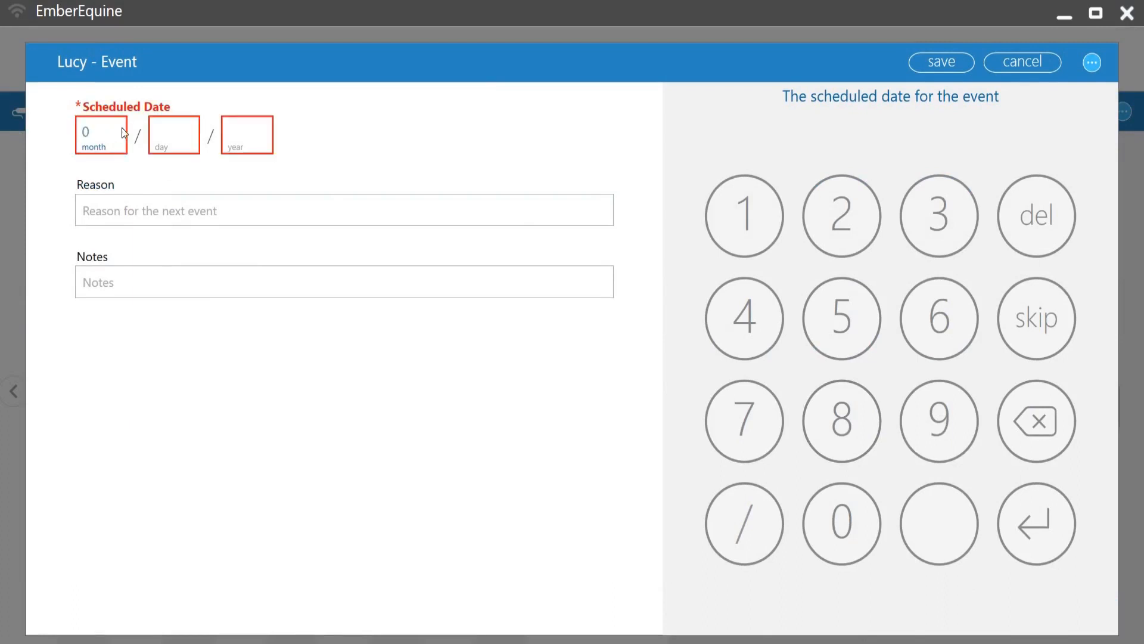
pyautogui.write('214')
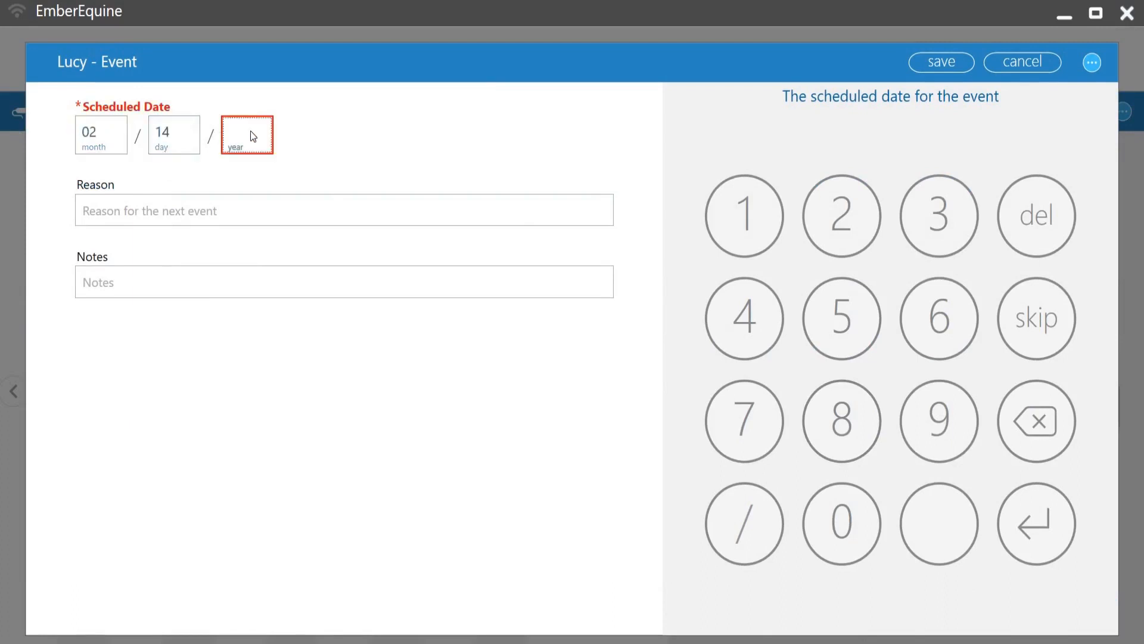
pyautogui.write('18')
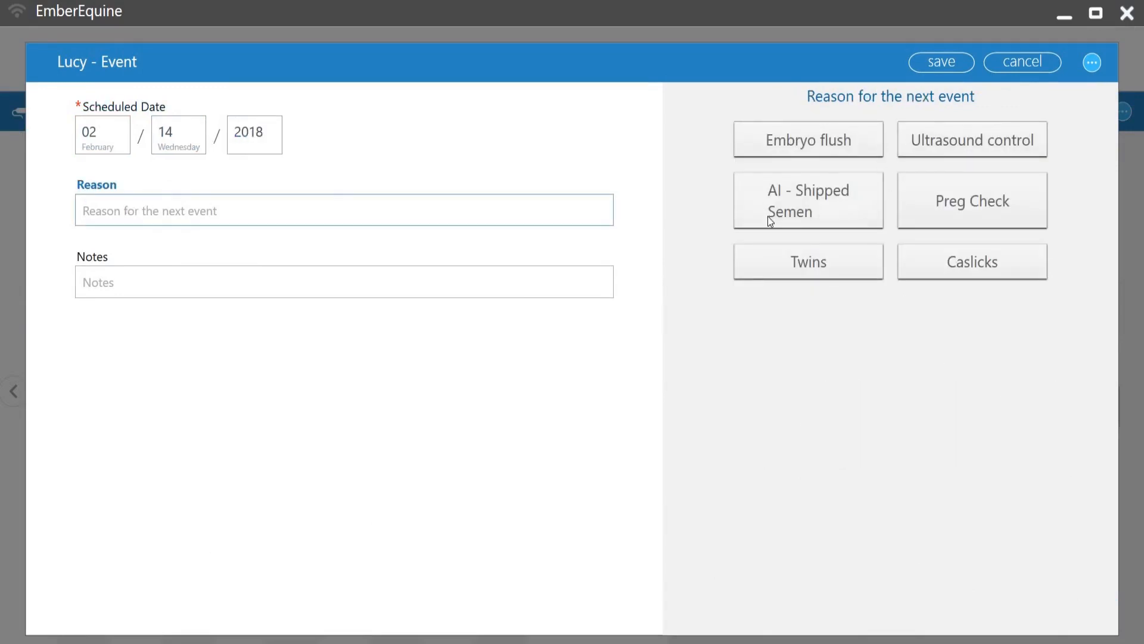
pyautogui.click(949, 203)
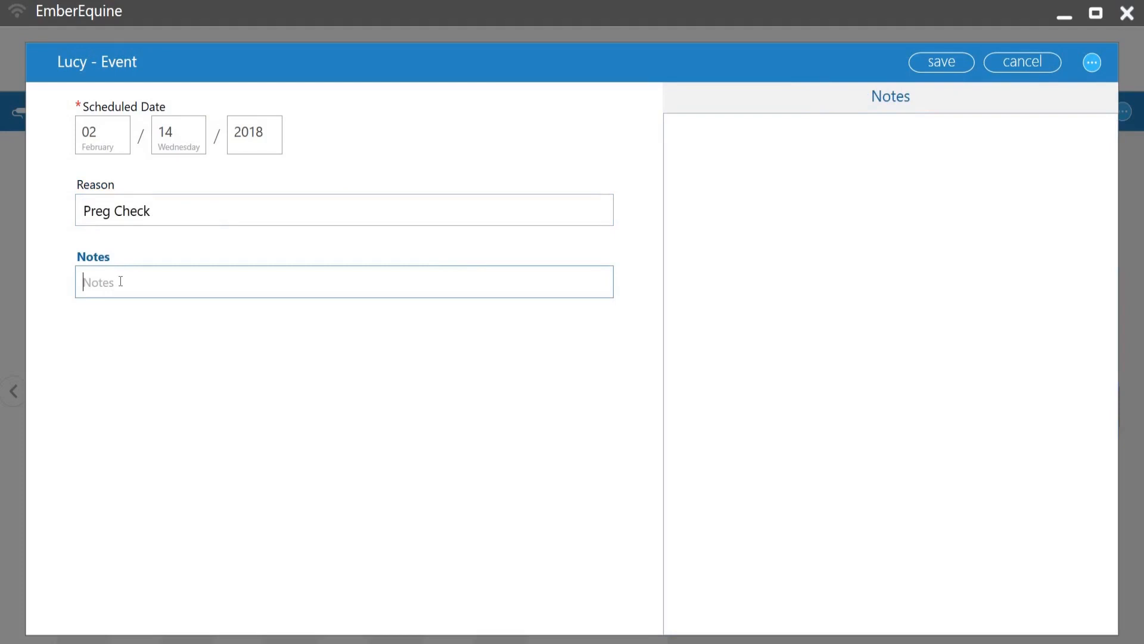
# Step: Add the event note "Check this mare" and save the event
pyautogui.write('Check this ma')
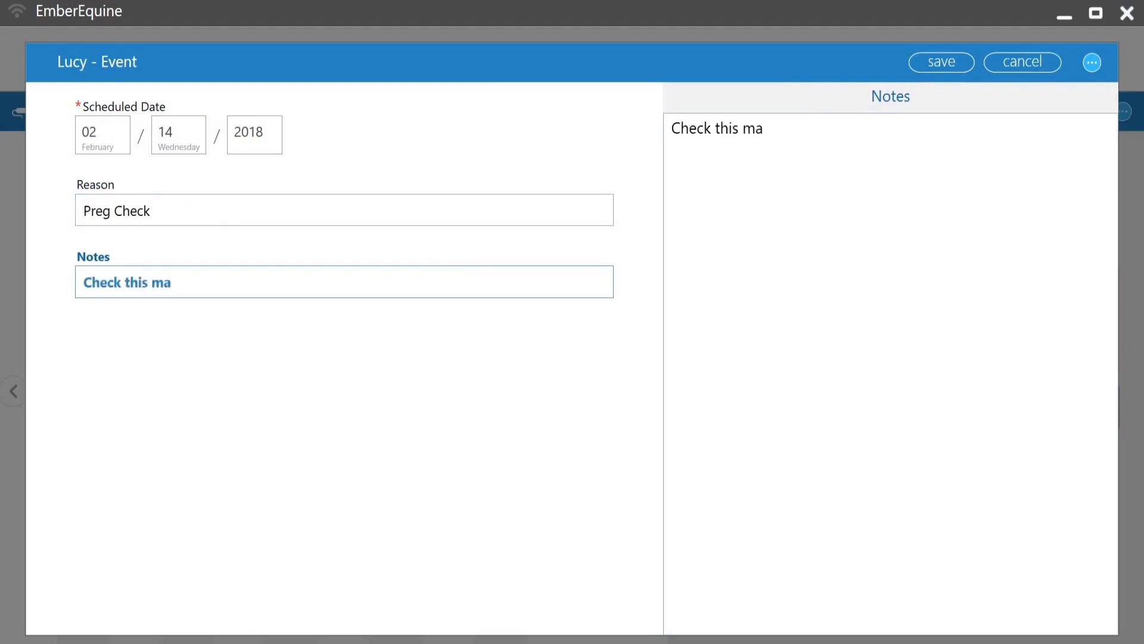
pyautogui.write('re')
pyautogui.click(928, 59)
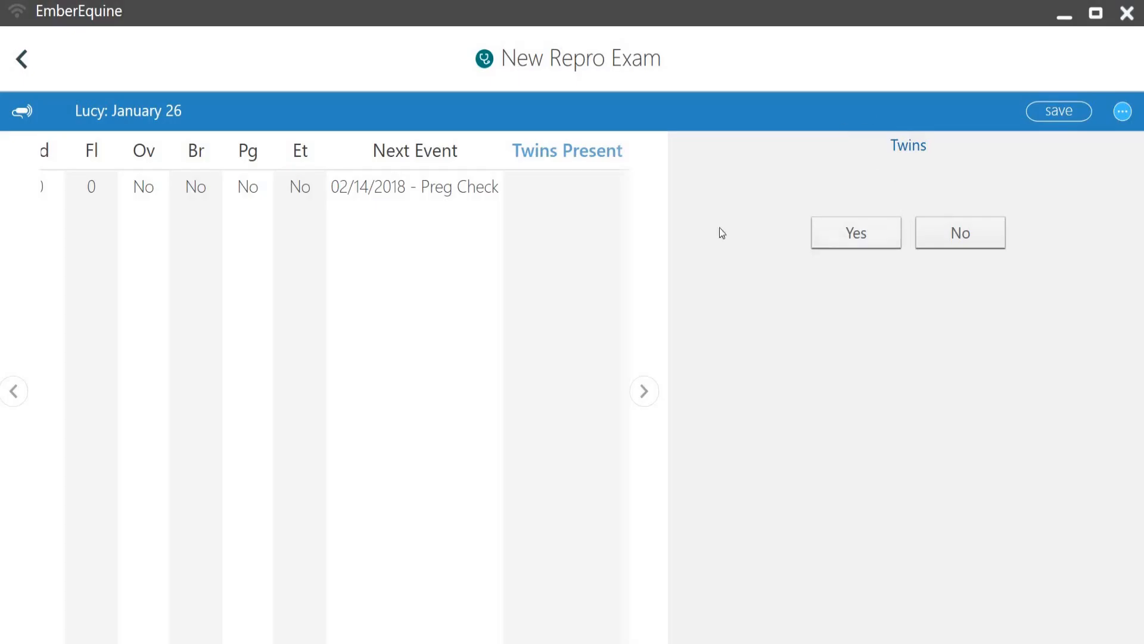
# Step: Set Twins Present to No, add the exam note "Mare was in good health", and save the exam
pyautogui.click(552, 195)
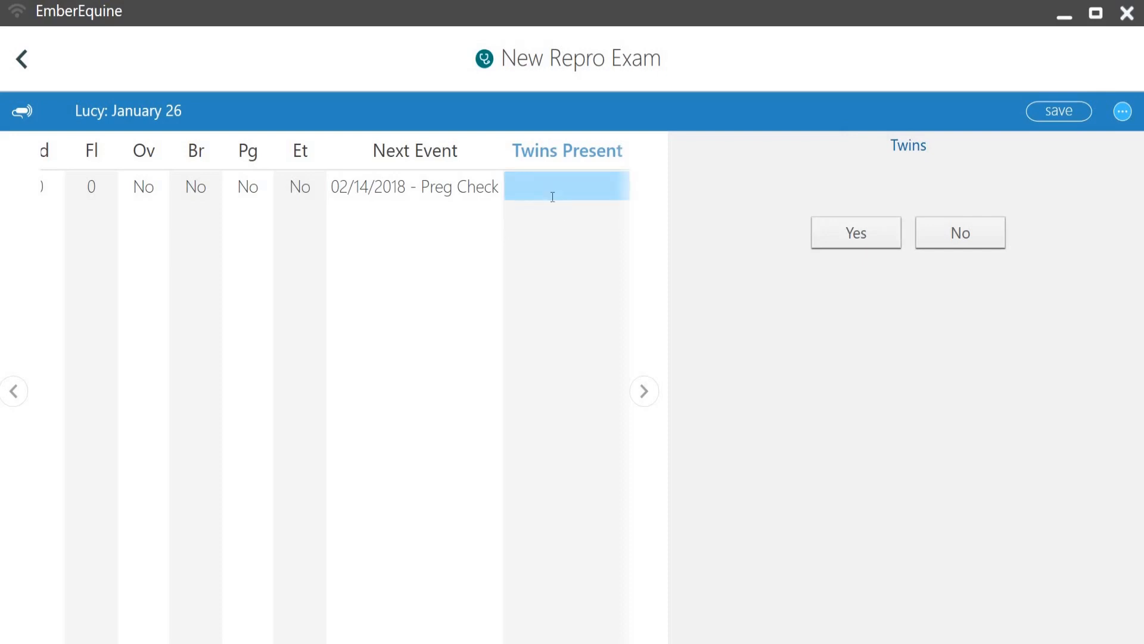
pyautogui.click(950, 236)
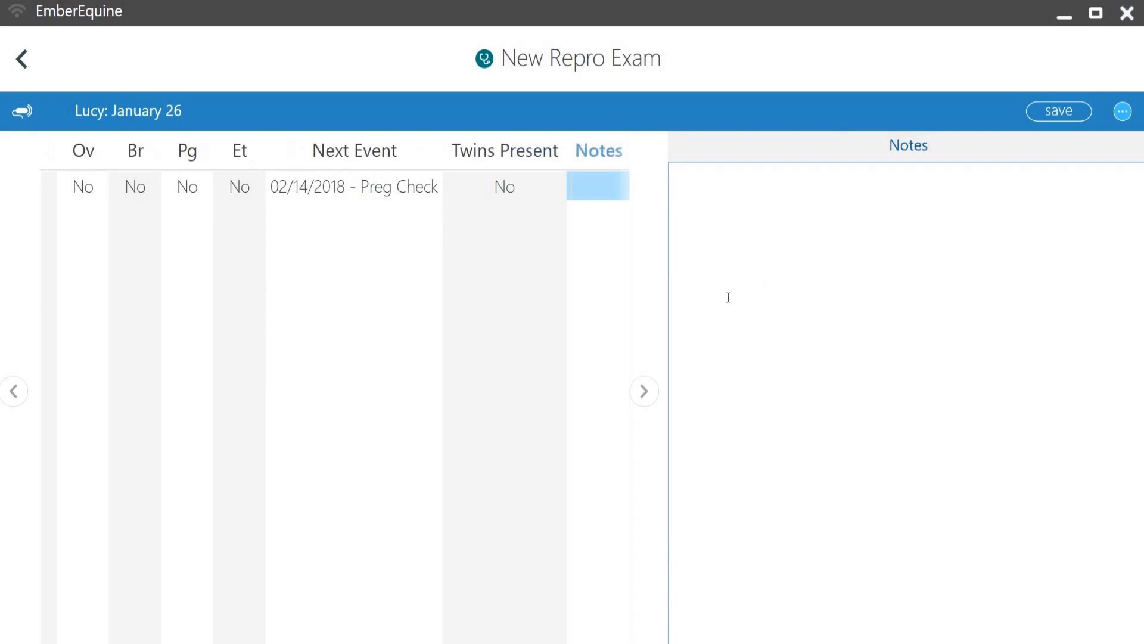
pyautogui.click(641, 394)
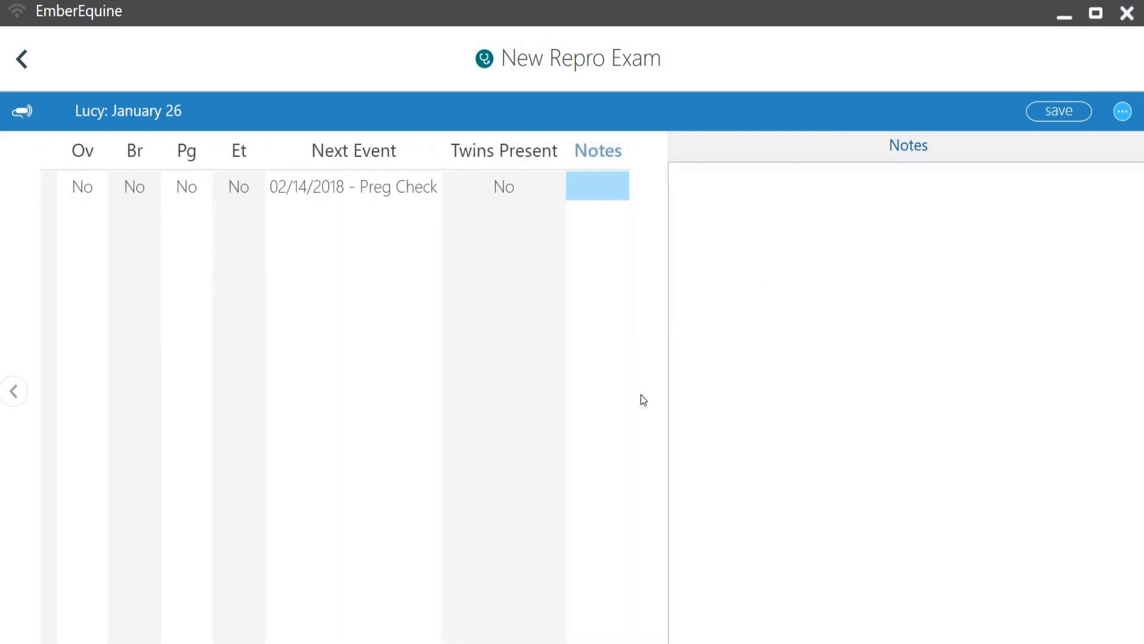
pyautogui.click(748, 192)
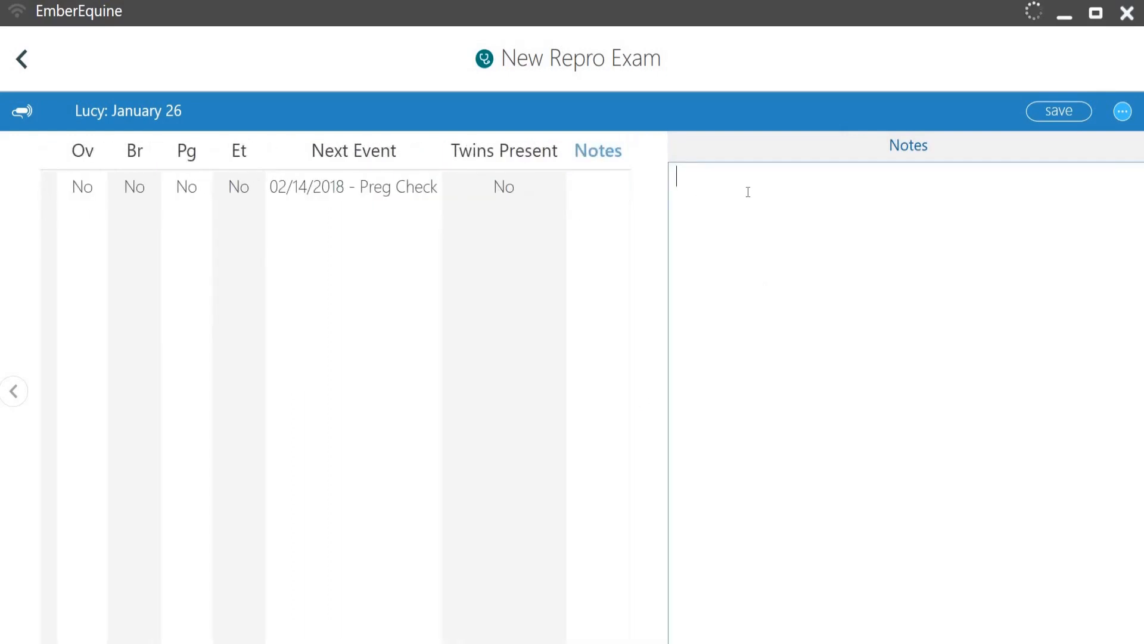
pyautogui.write('Mare')
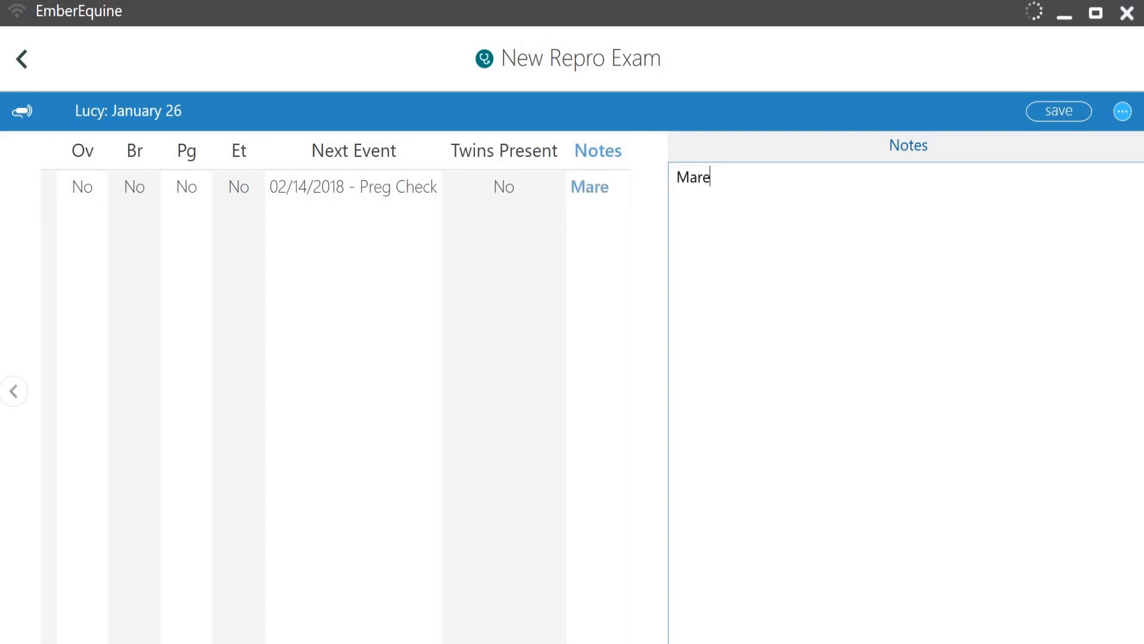
pyautogui.write(' was in ')
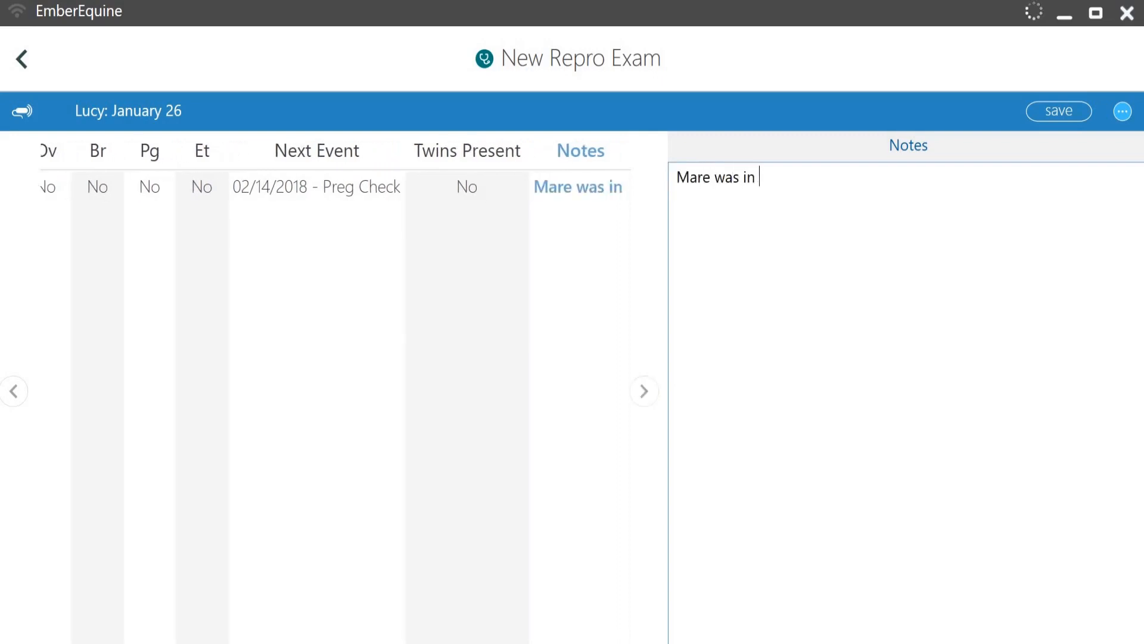
pyautogui.write('good health')
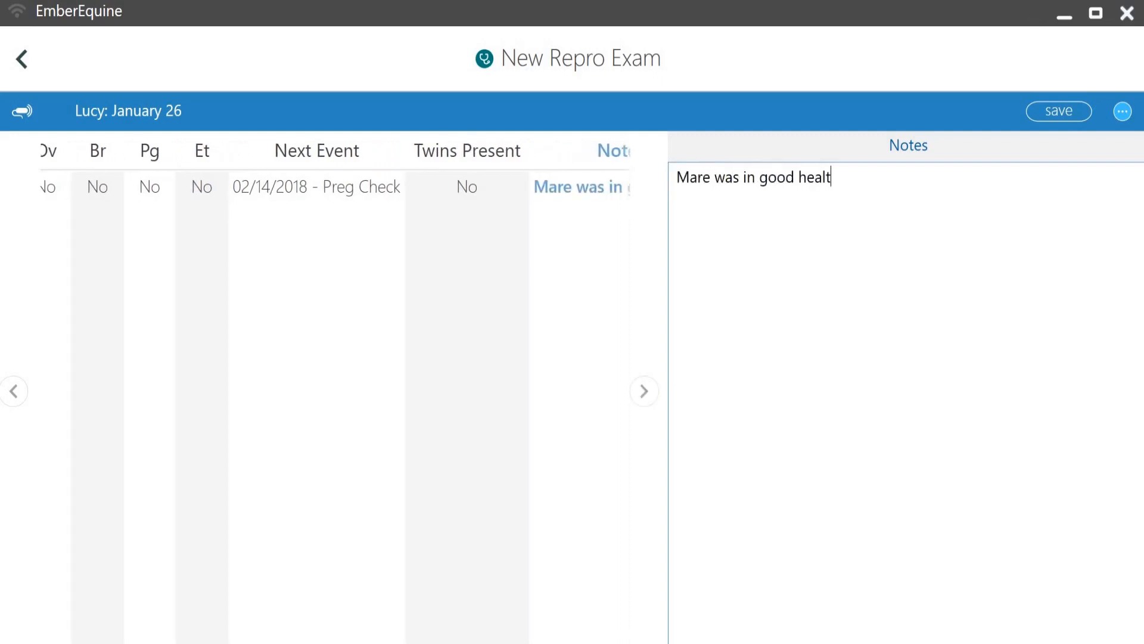
pyautogui.click(1058, 111)
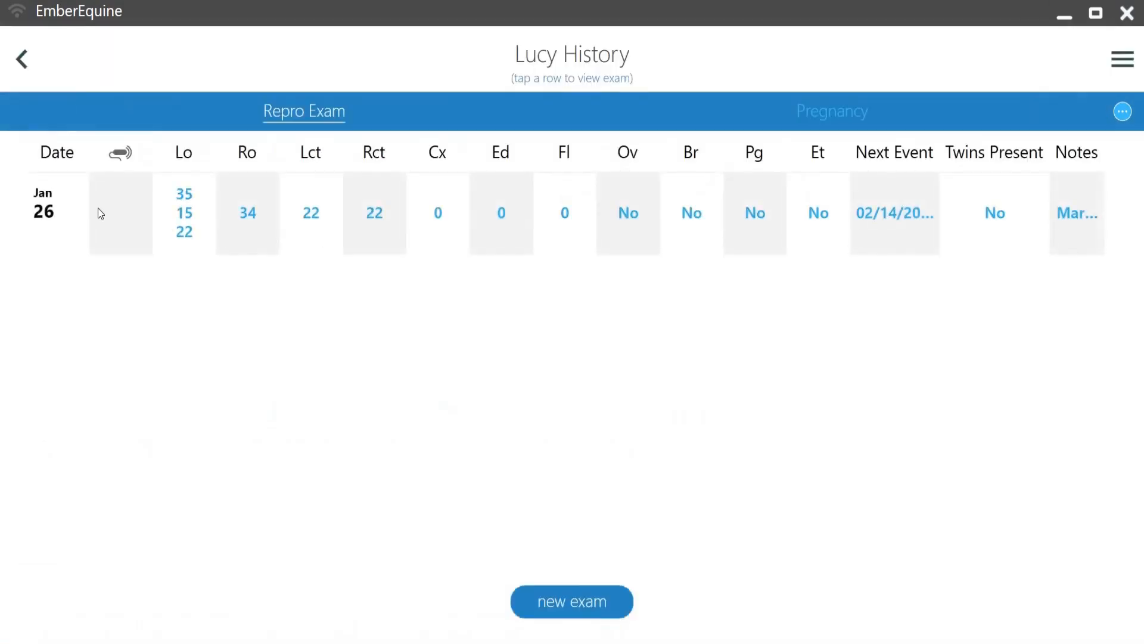